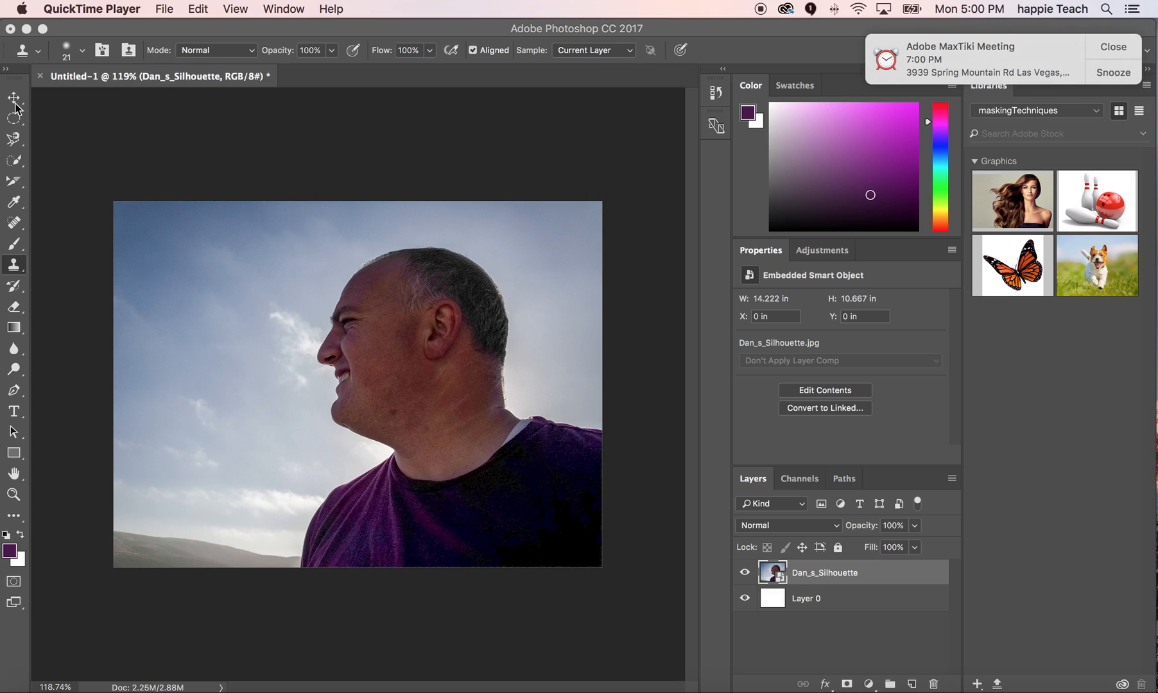
Step: Draw a circular selection around the man's head with the Elliptical Marquee tool
left_click(1107, 51)
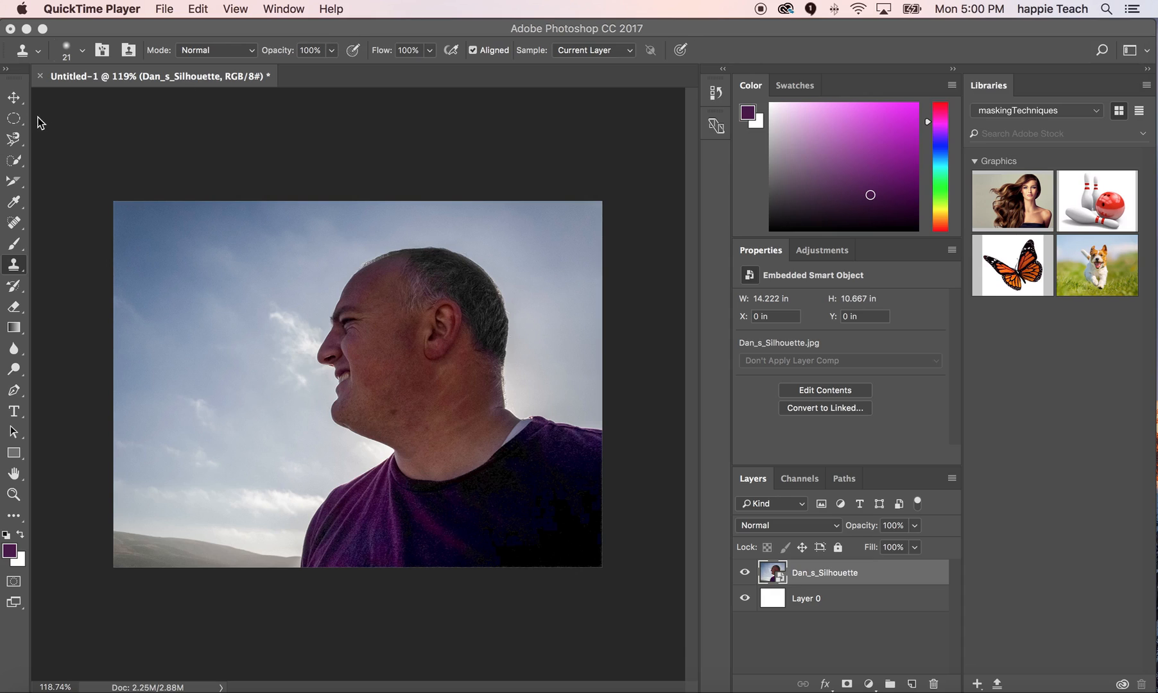
left_click(10, 121)
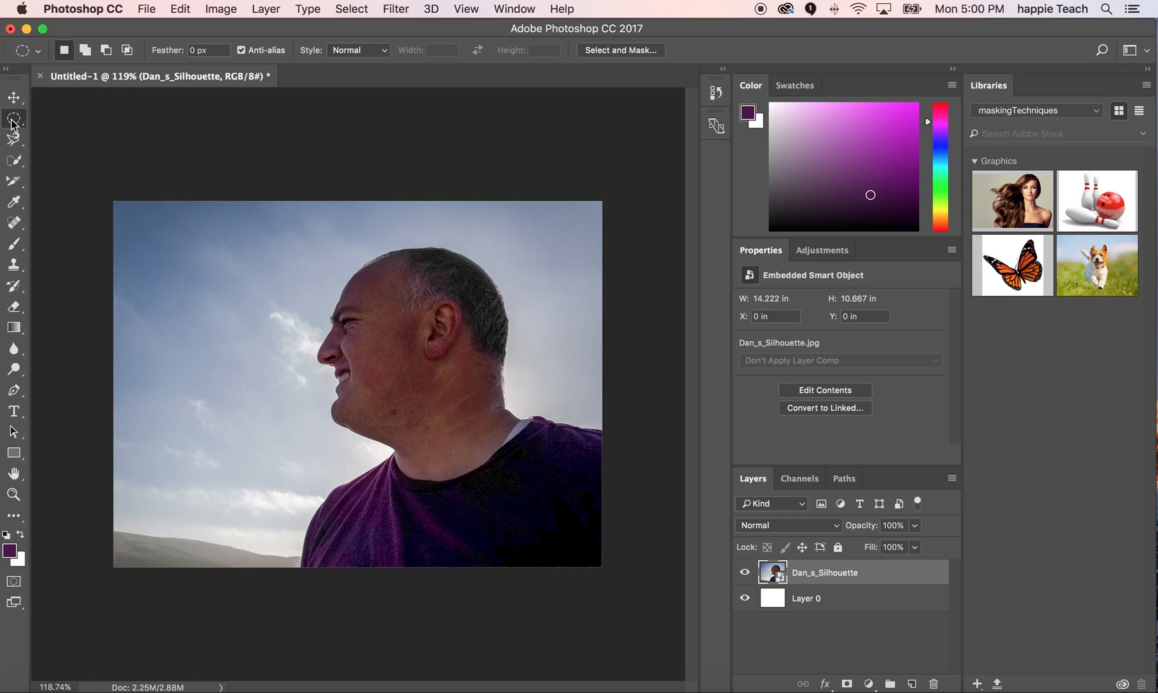
right_click(11, 120)
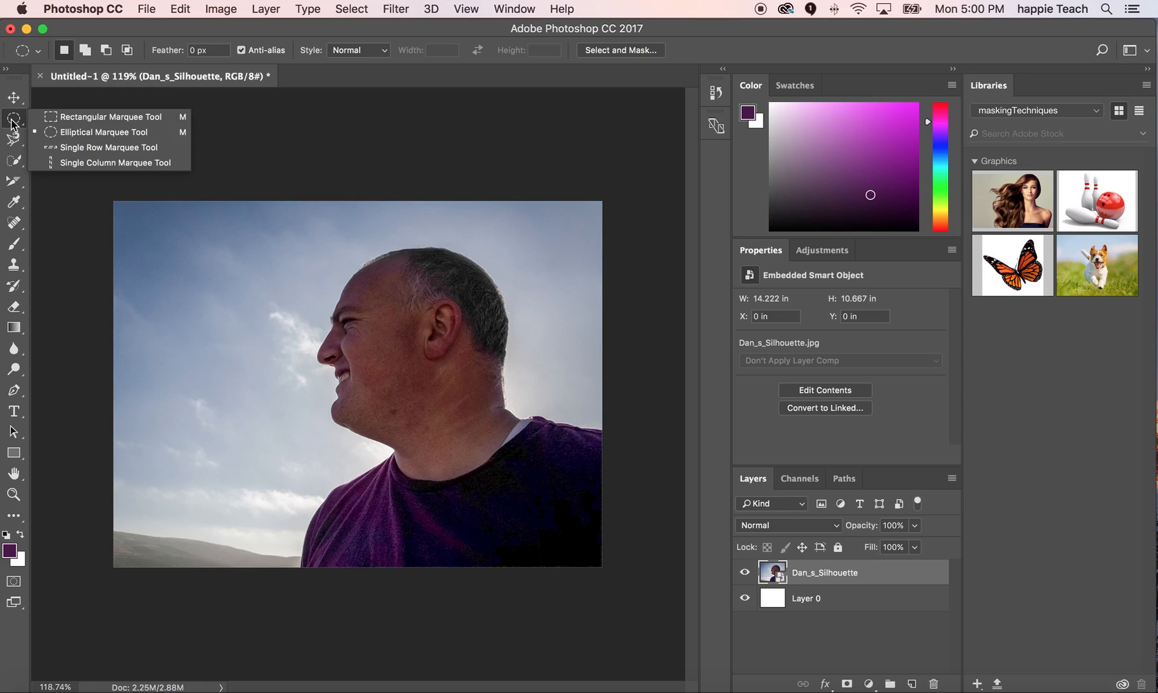
left_click(55, 119)
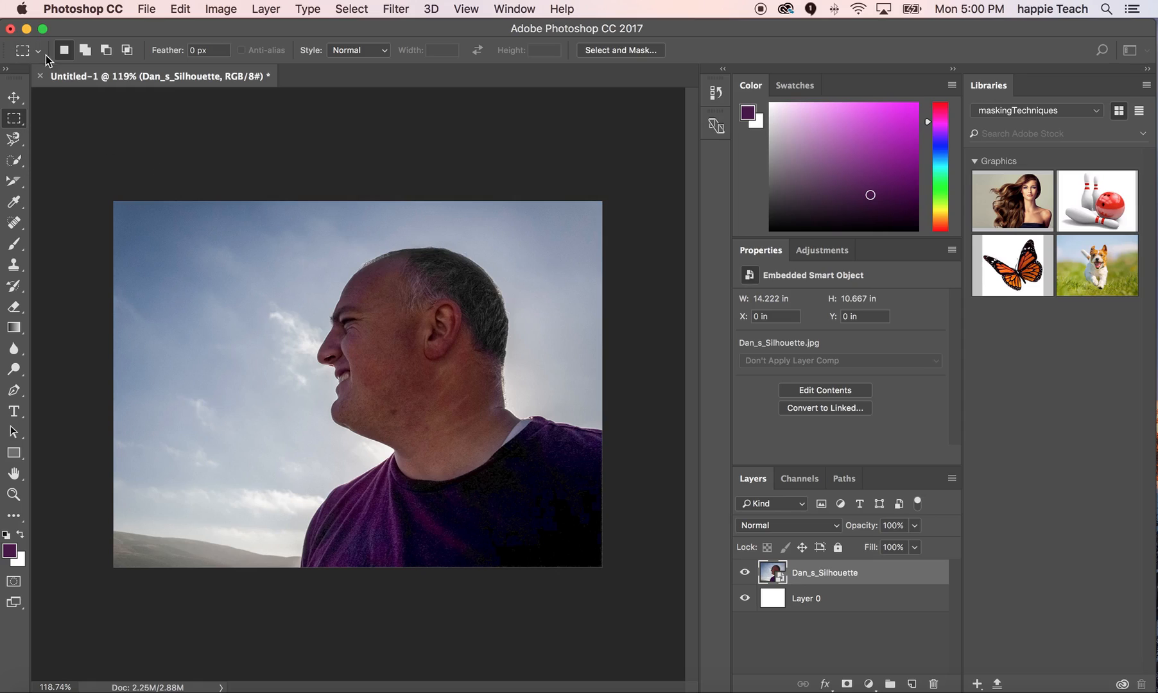
right_click(13, 121)
left_click(67, 134)
left_click_drag(427, 375, 295, 216)
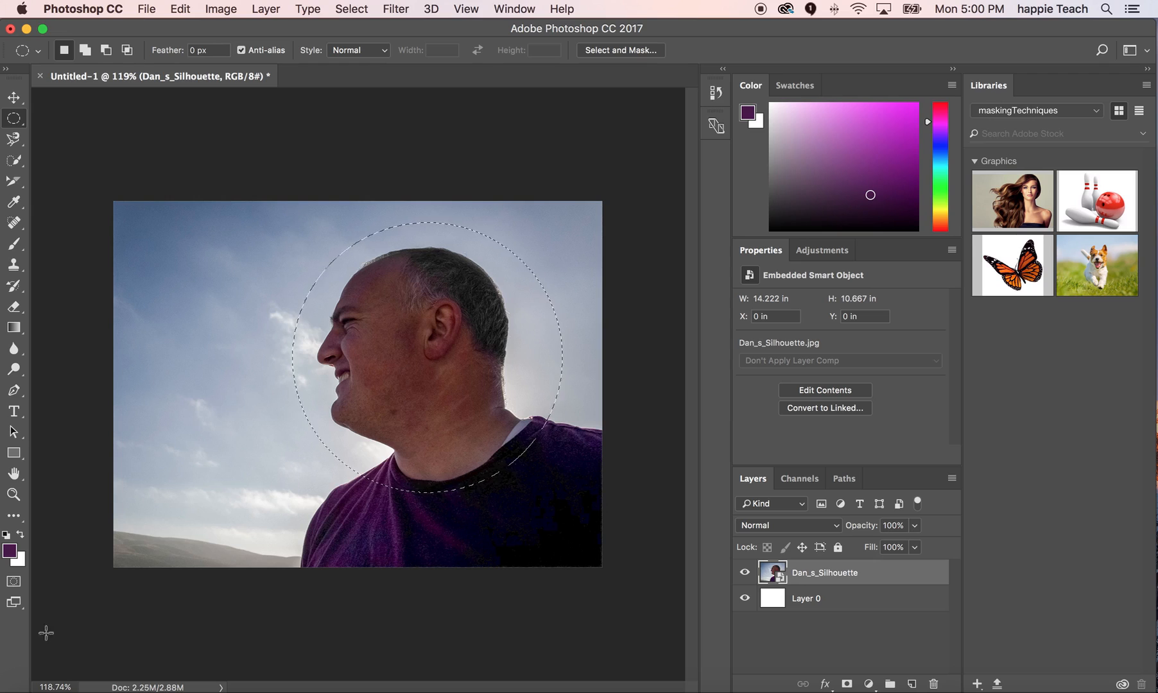
left_click(10, 551)
left_click(22, 557)
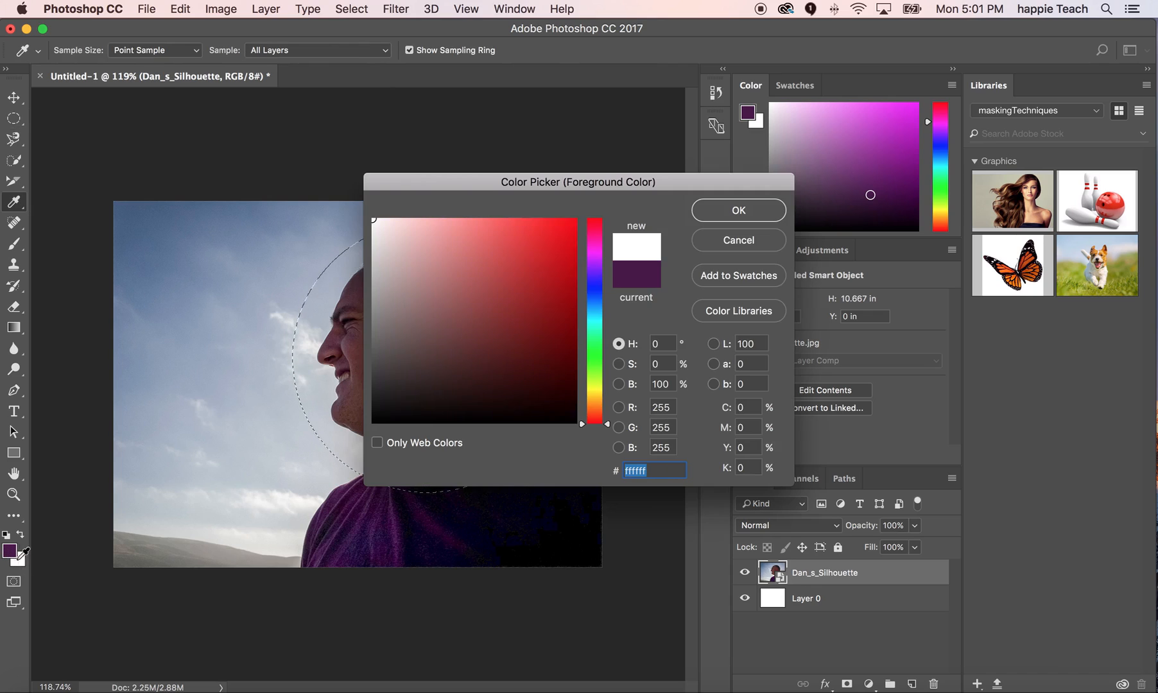
left_click(737, 238)
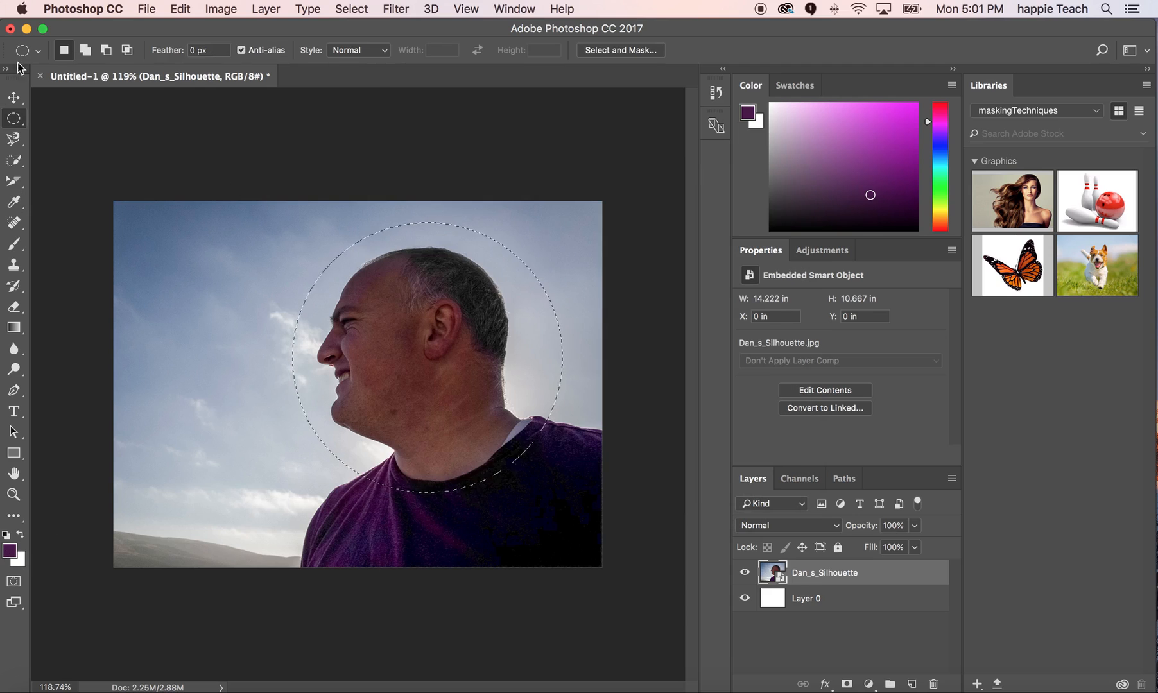
left_click(14, 97)
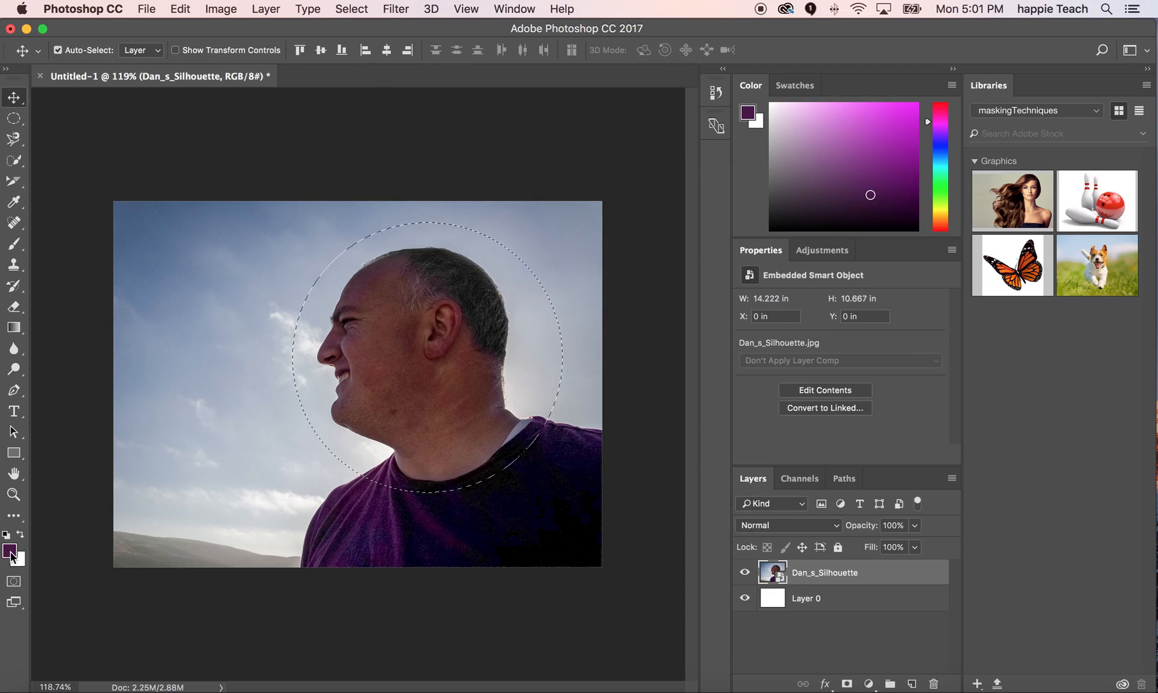
left_click(9, 551)
left_click(20, 558)
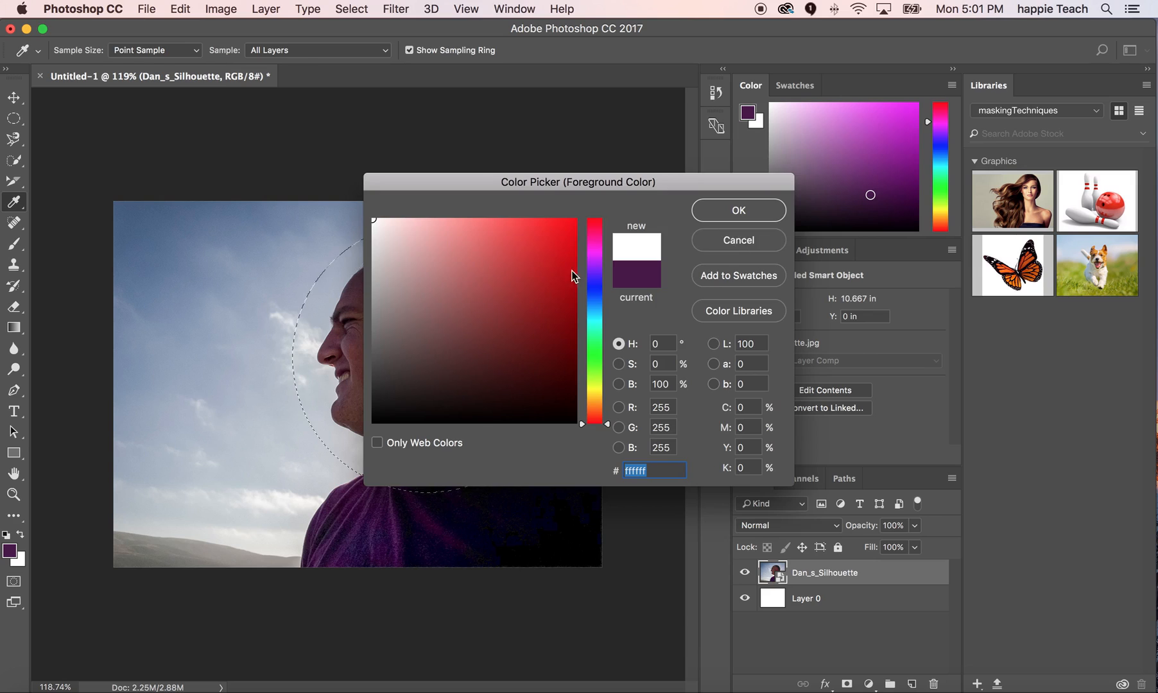
key("Escape")
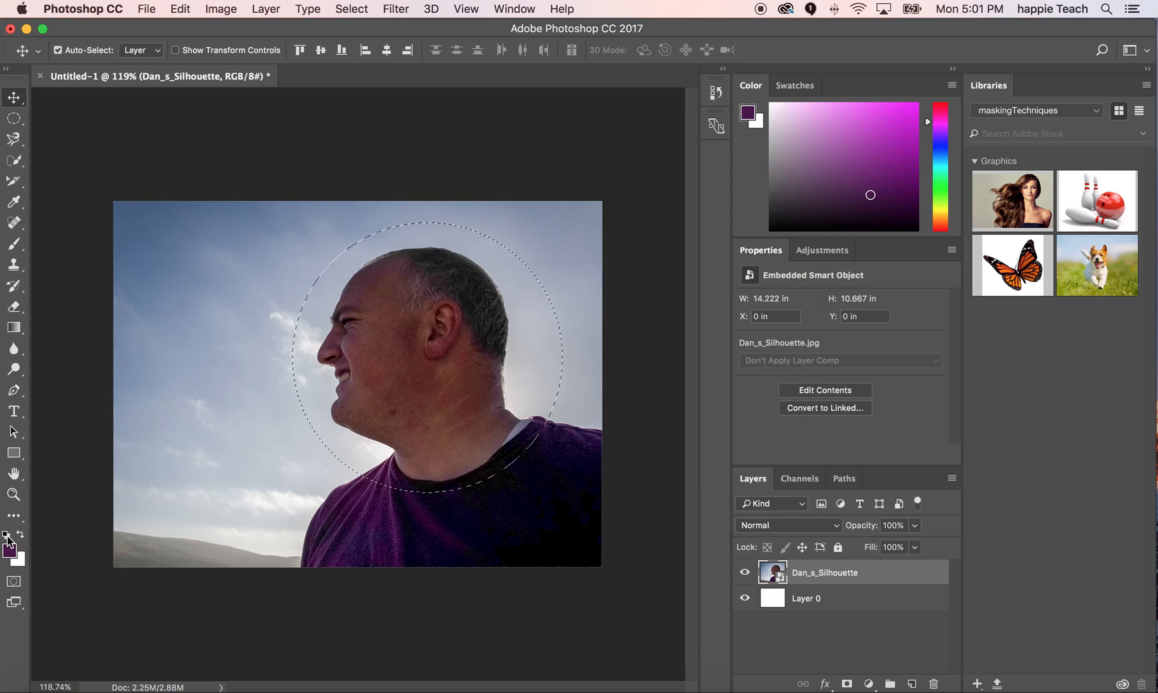
Step: Reset the foreground and background colours to the default black and white
left_click(6, 537)
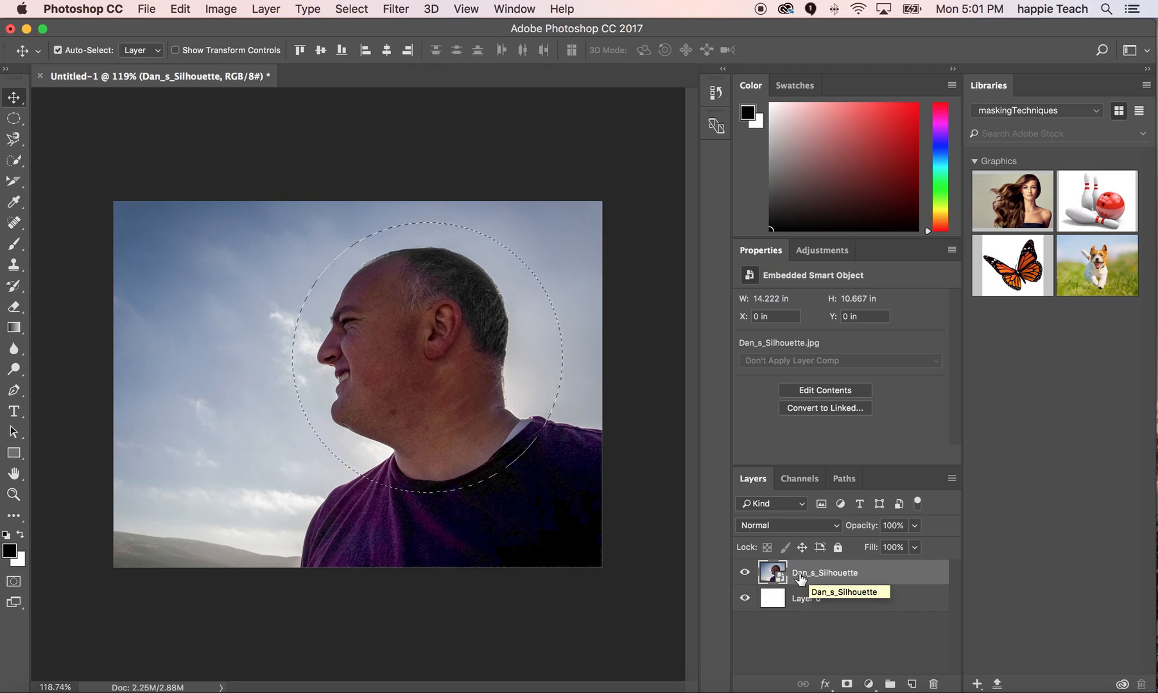
Step: Add a layer mask to the portrait layer from the circular selection around the head
left_click(847, 685)
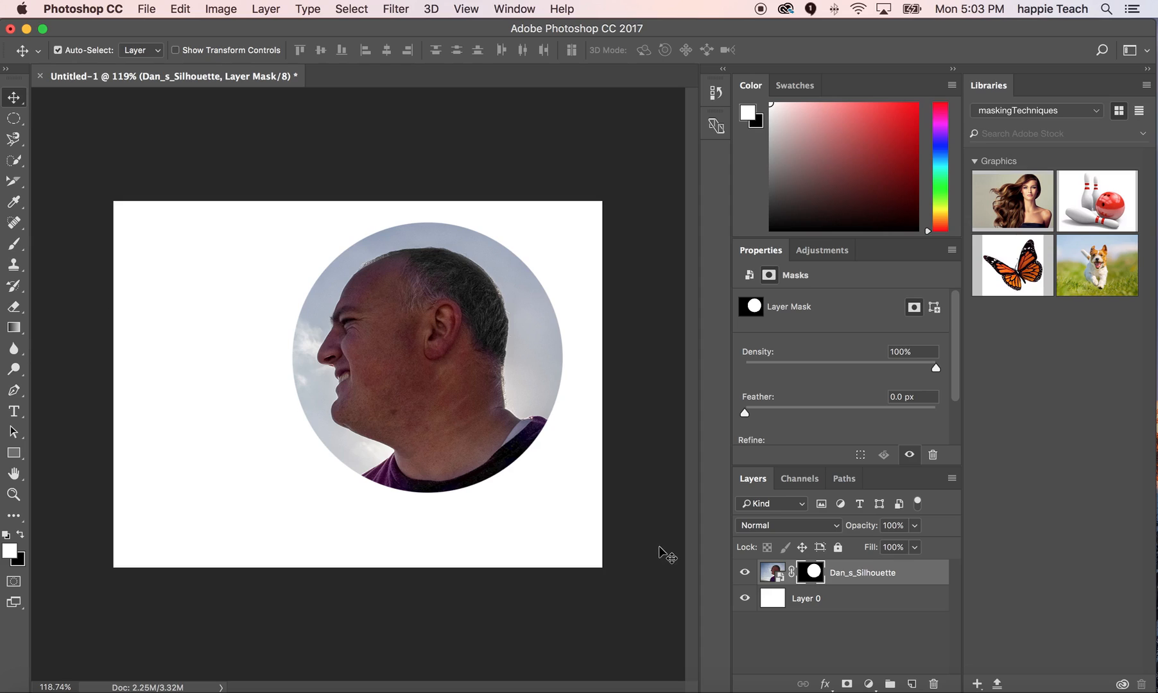
left_click(19, 119)
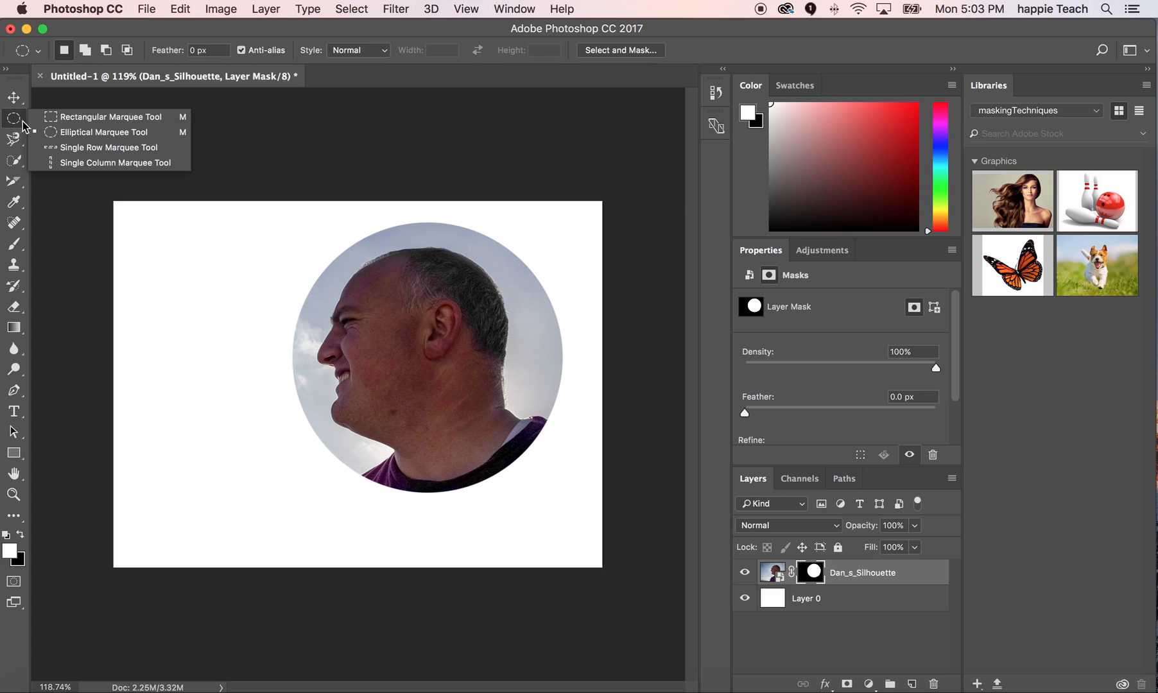
left_click(17, 124)
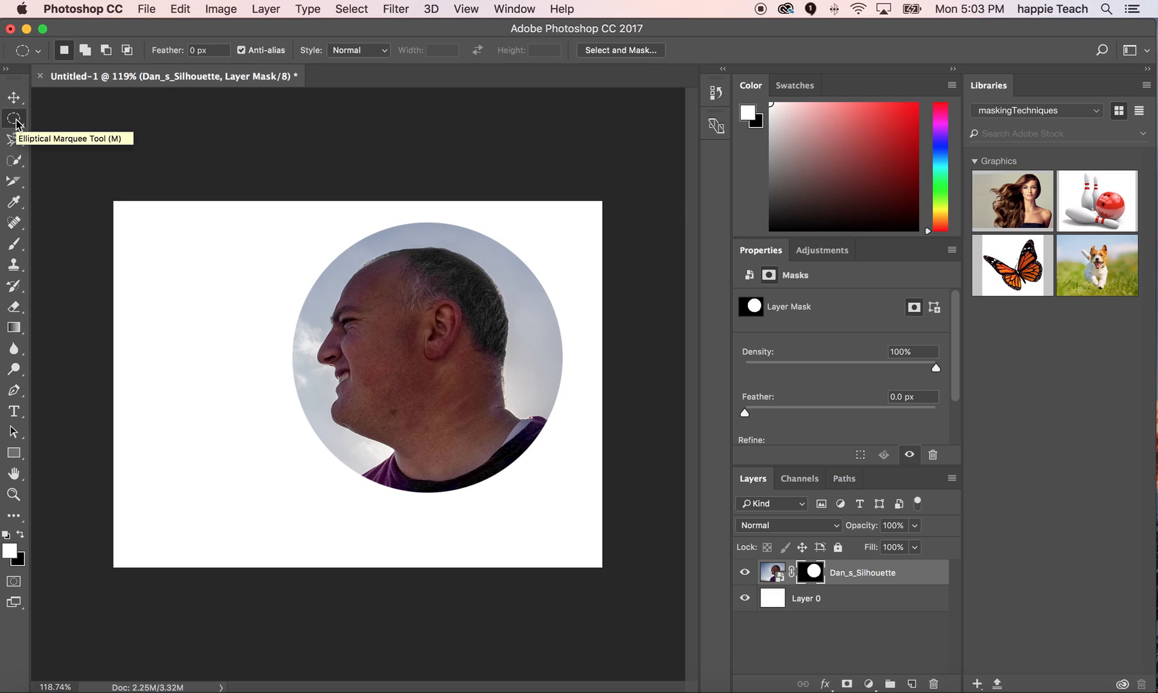
Step: Undo the circular layer mask and clear the elliptical selection
key("super+z")
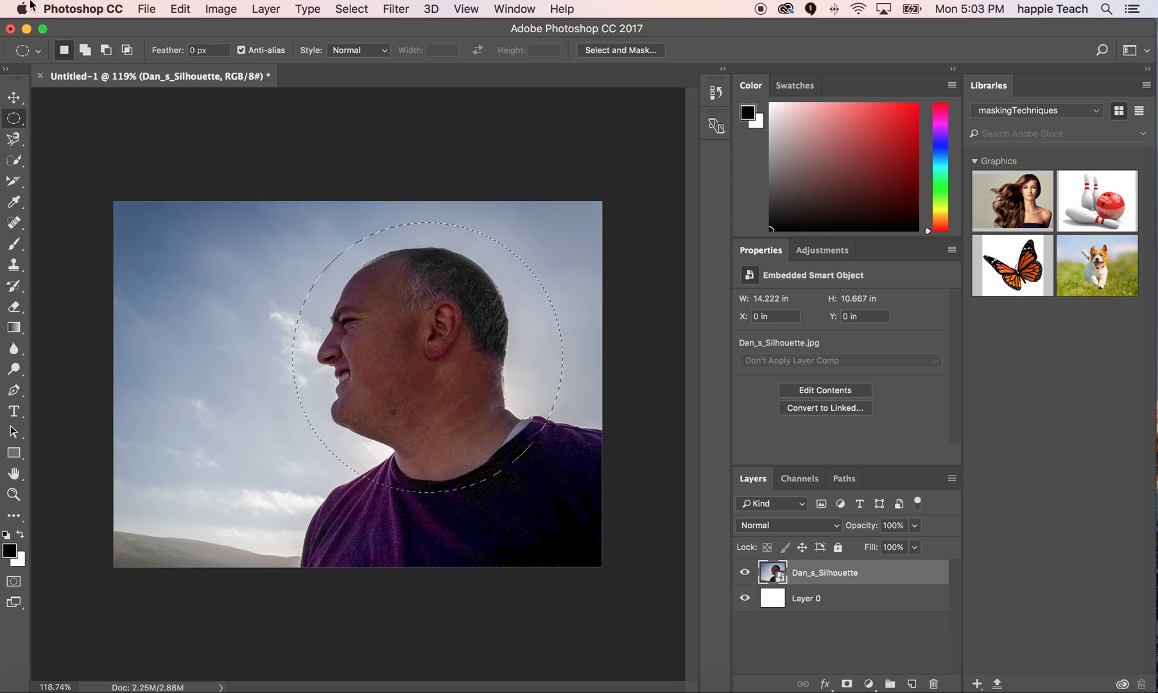
left_click(180, 8)
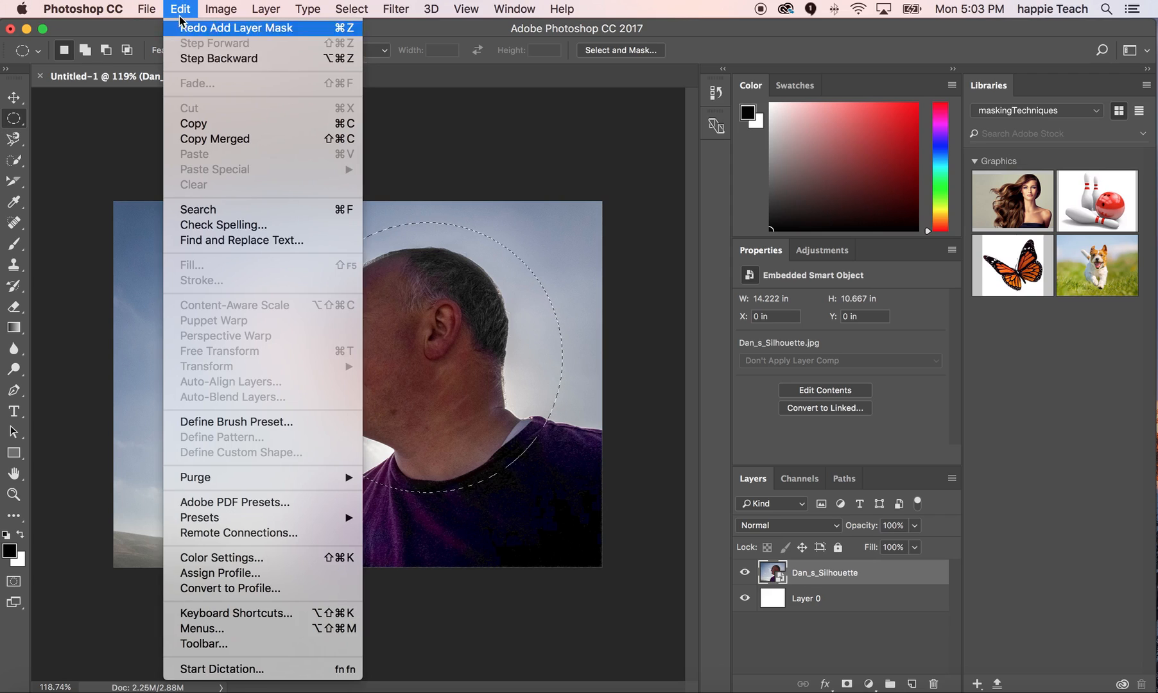
left_click(645, 12)
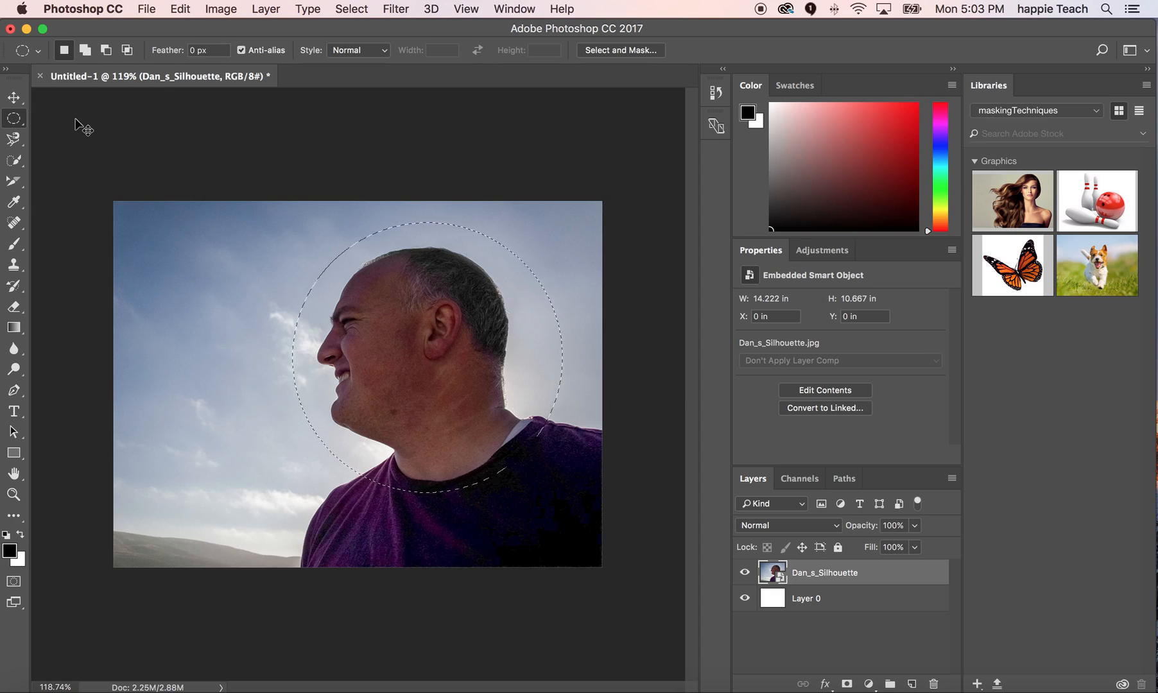
key("super+d")
Step: Trace the man's head and neck with the Magnetic Lasso tool and mask the portrait layer to that selection
left_click(11, 140)
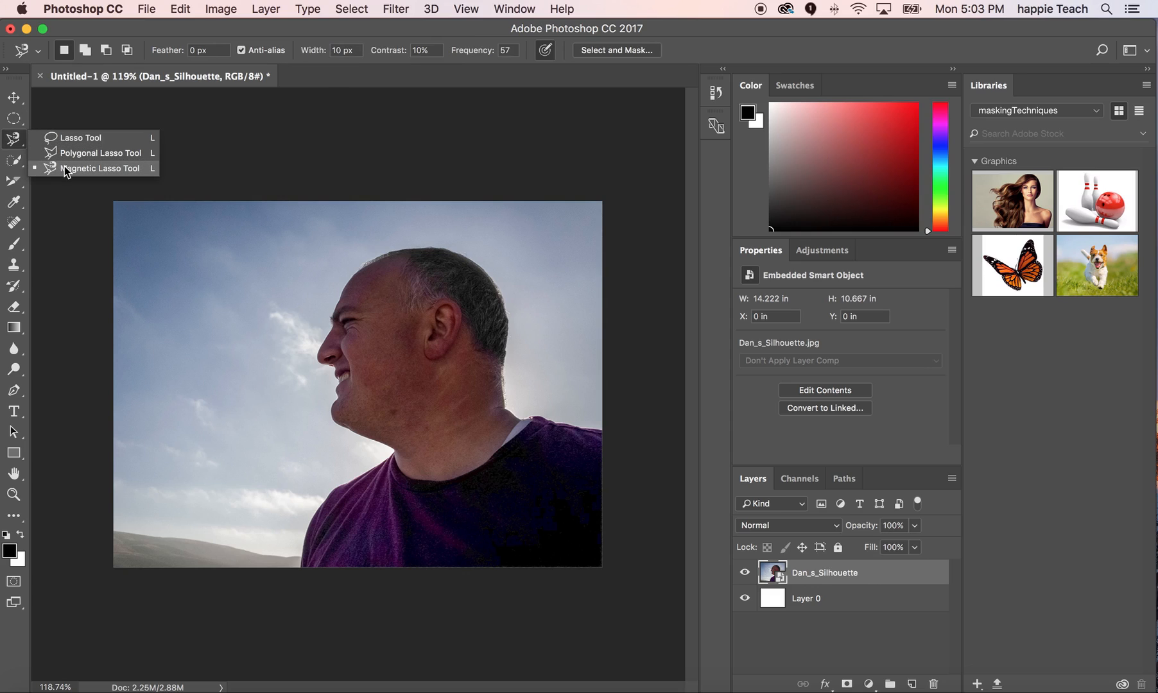
left_click(64, 166)
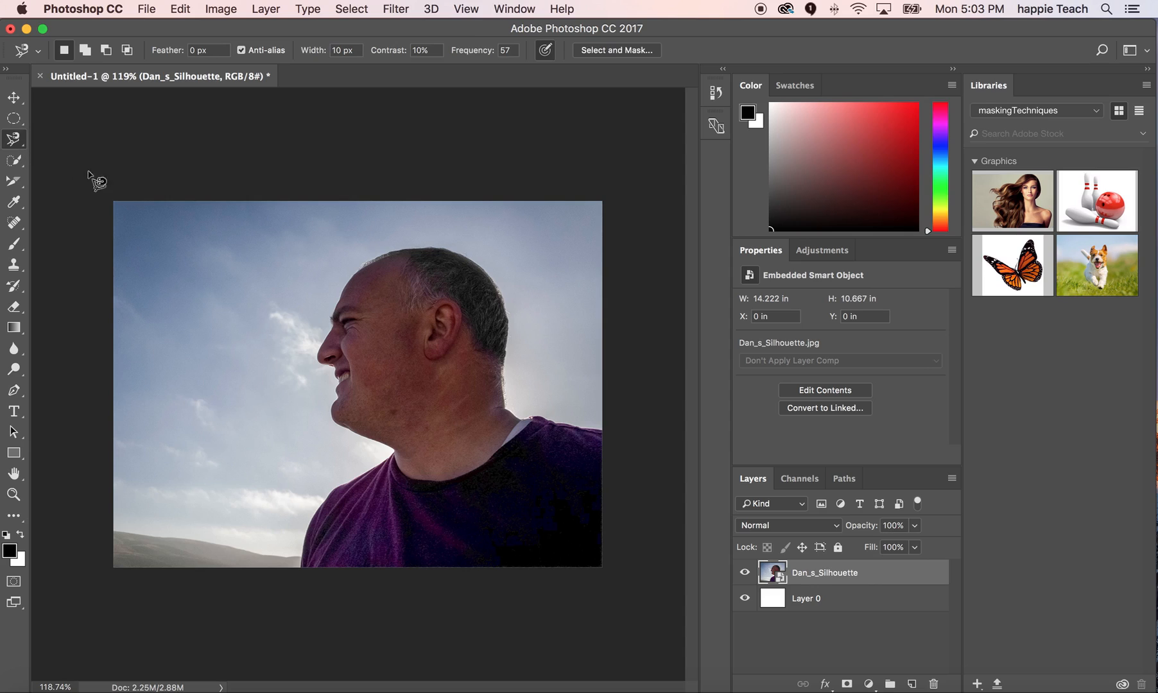
left_click(410, 249)
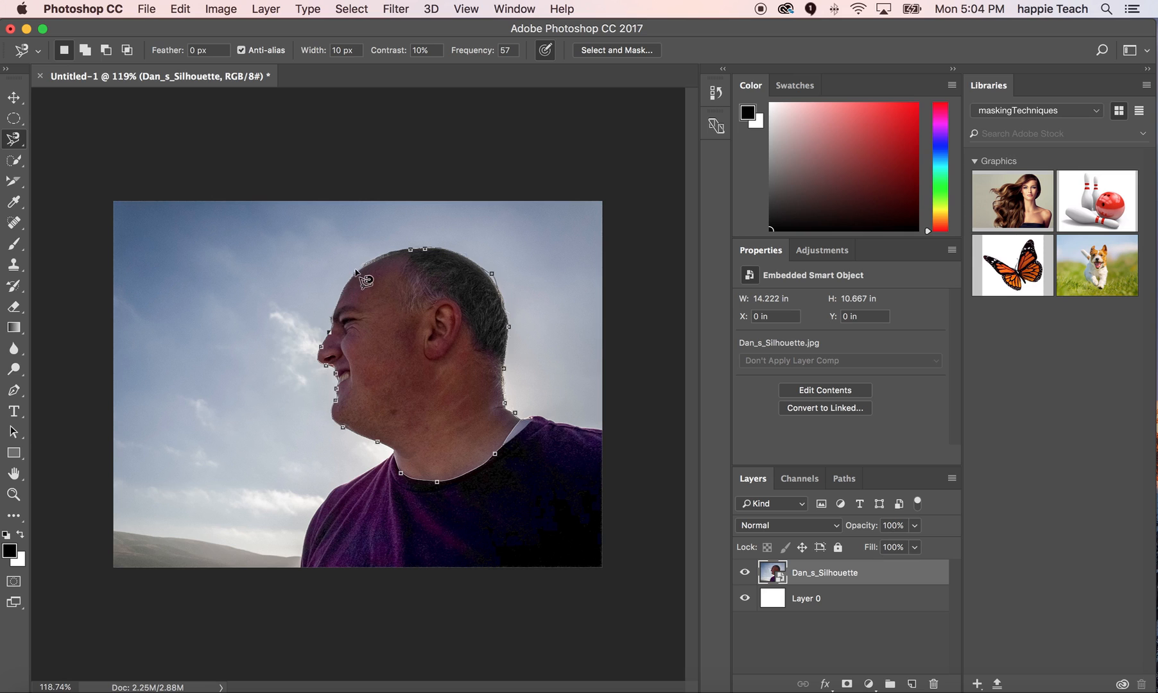
double_click(412, 251)
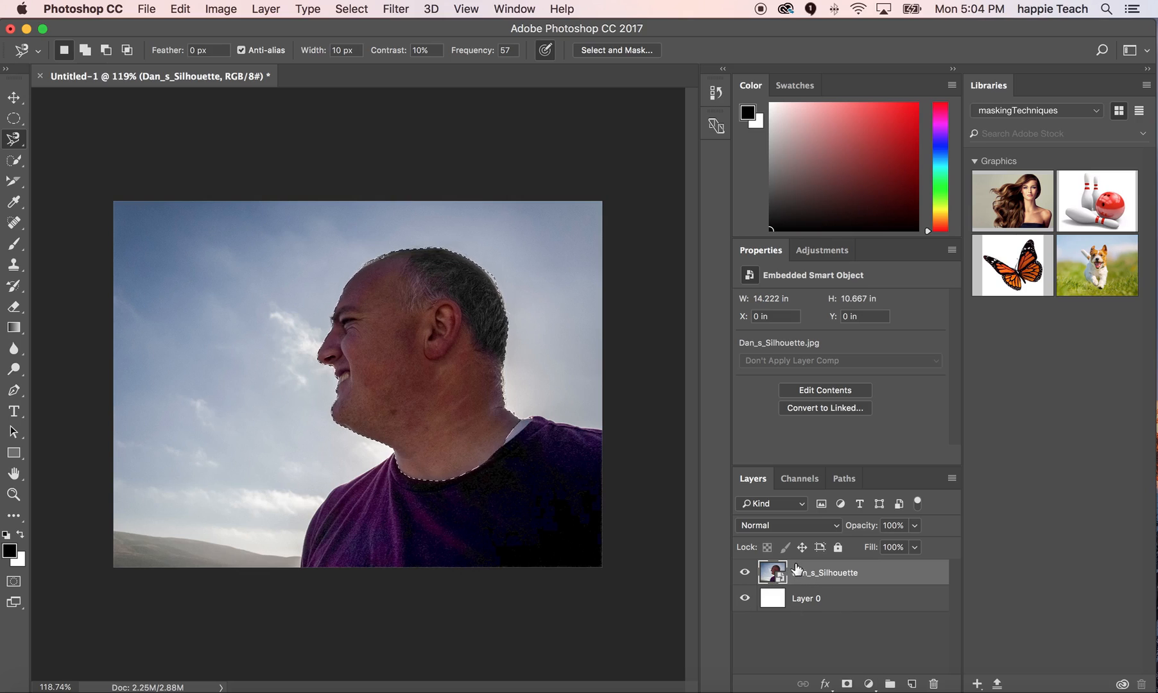
left_click(847, 684)
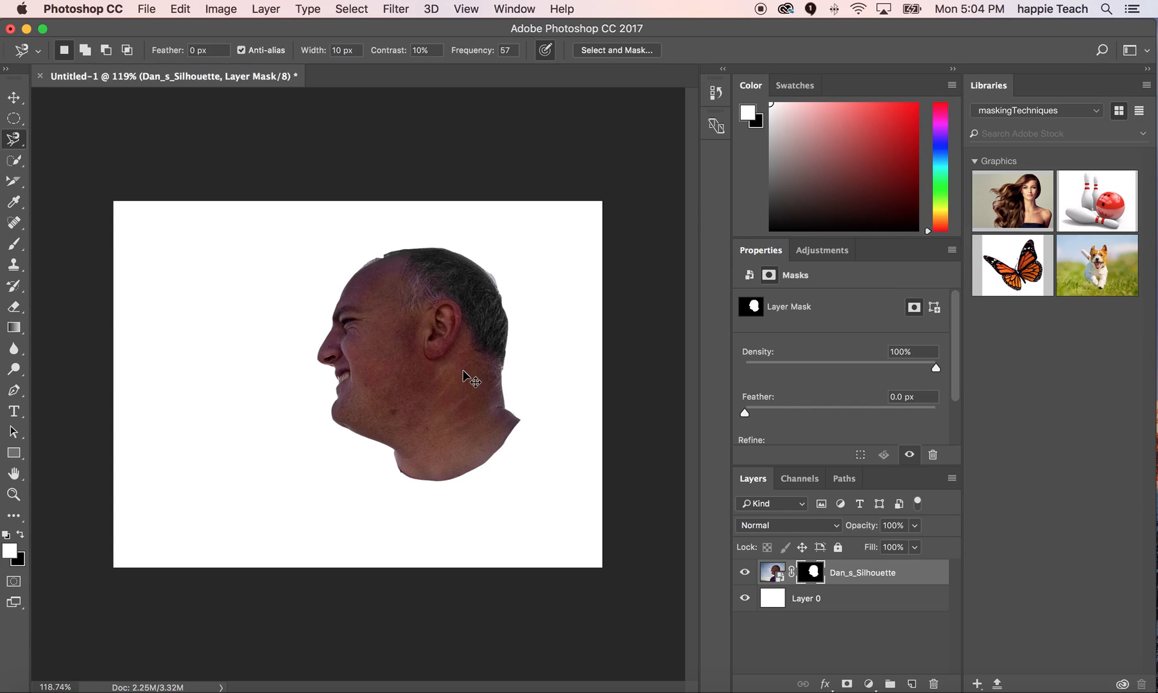
Step: Undo the head-and-neck layer mask and clear the lasso selection
key("super+z")
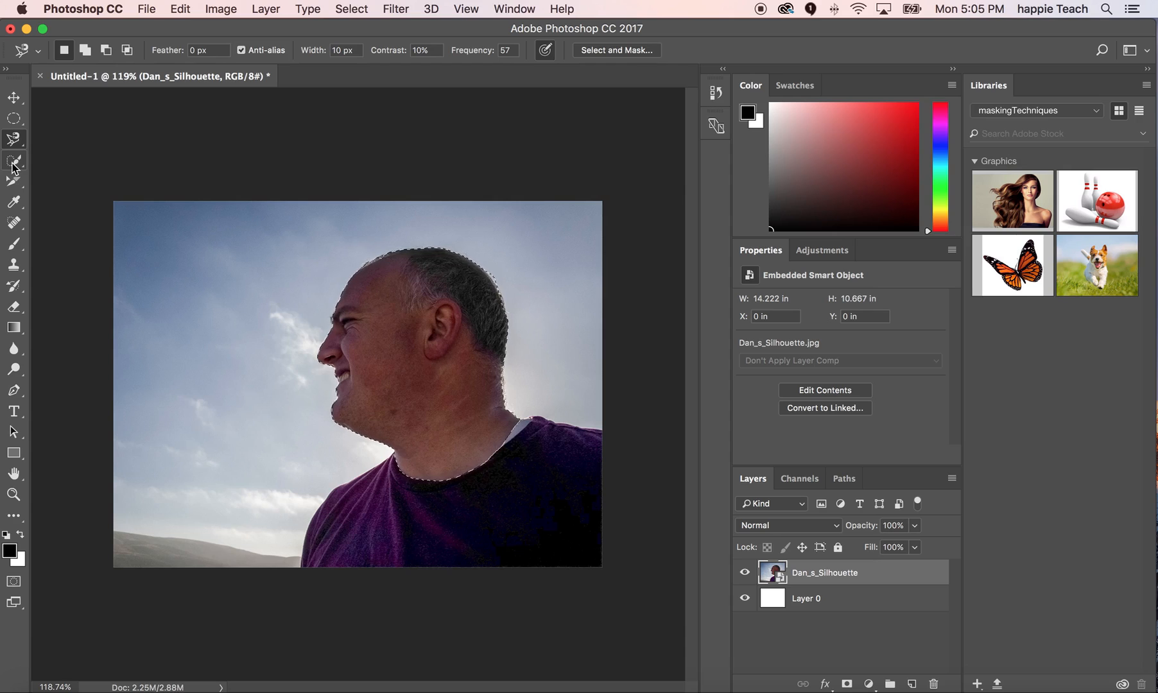
key("super+d")
Step: Select the sky and hills around the man using the Quick Selection tool at brush size 30, and add a layer mask from the selection
left_click(13, 166)
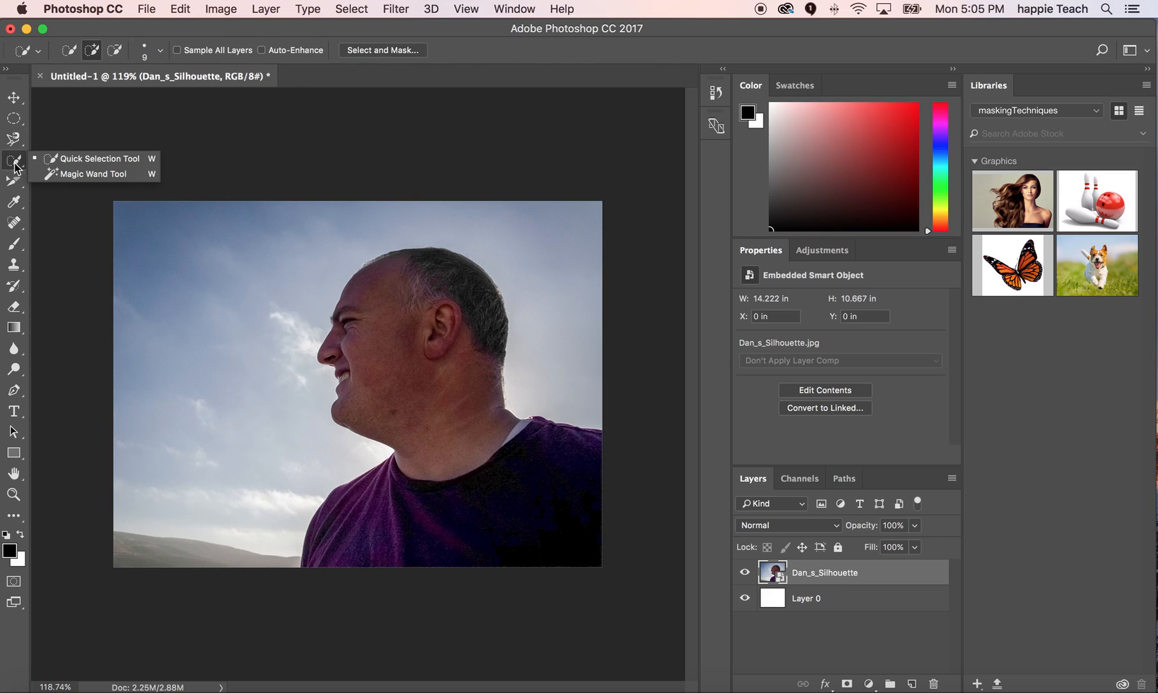
left_click(52, 162)
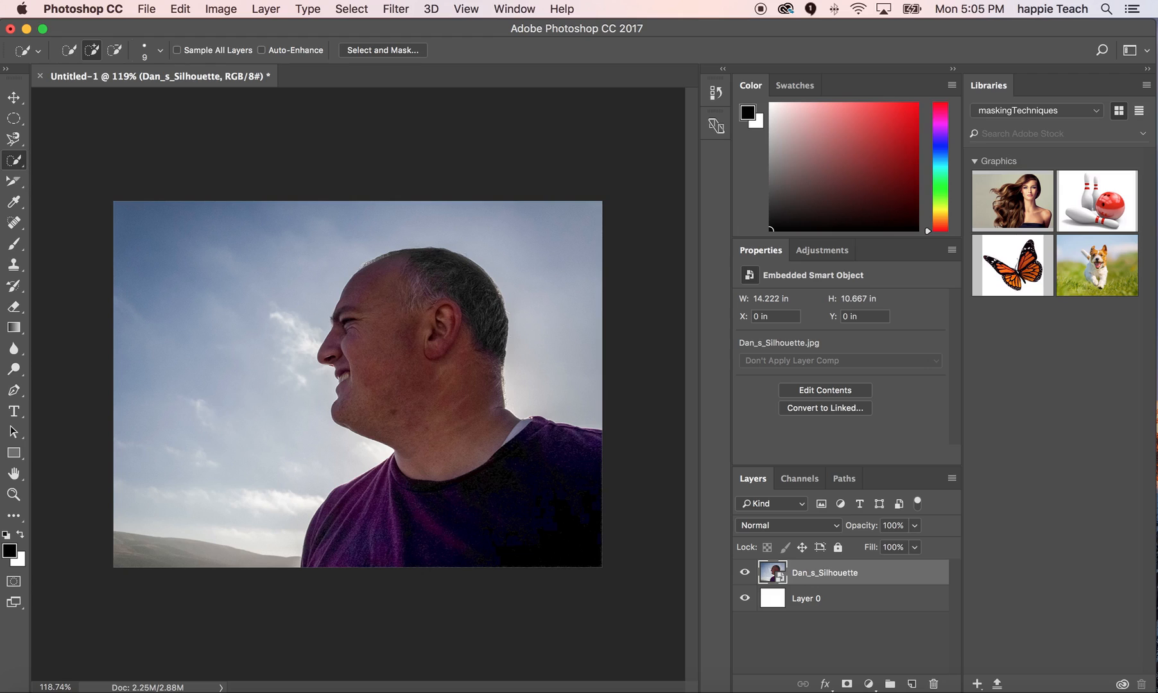
key("bracketright")
key("bracketright")
mouse_move(314, 253)
left_mouse_down()
mouse_move(152, 553)
mouse_move(321, 352)
mouse_move(394, 216)
mouse_move(492, 220)
mouse_move(531, 242)
mouse_move(547, 274)
mouse_move(613, 269)
left_mouse_up()
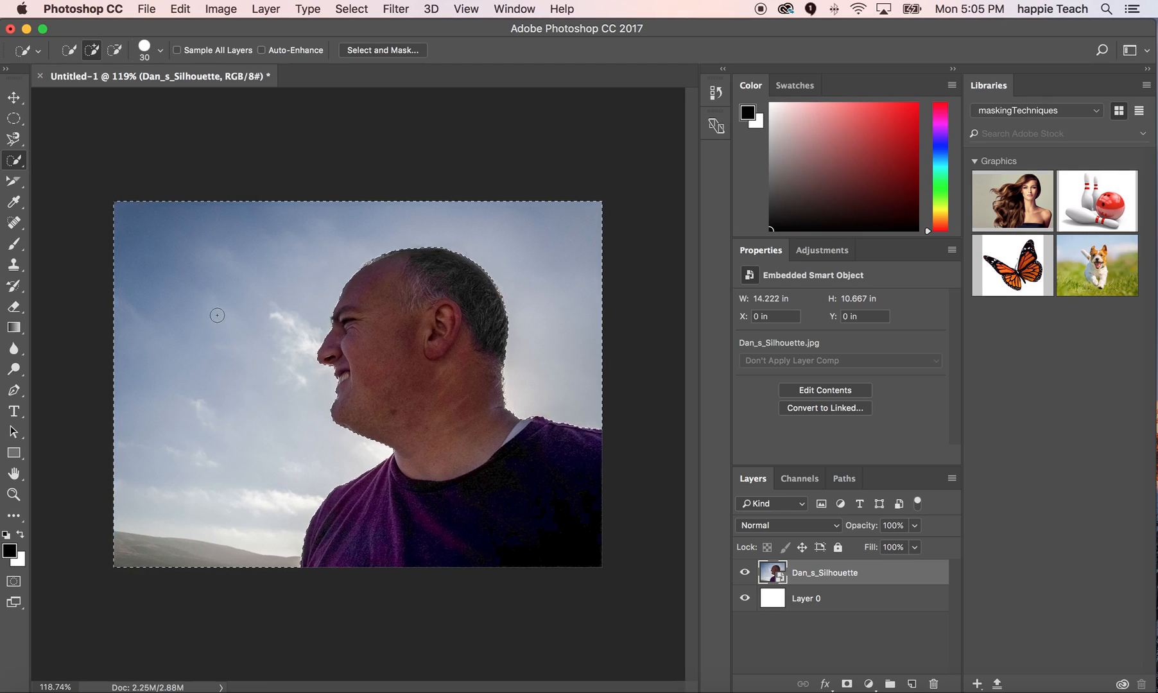
left_click(847, 684)
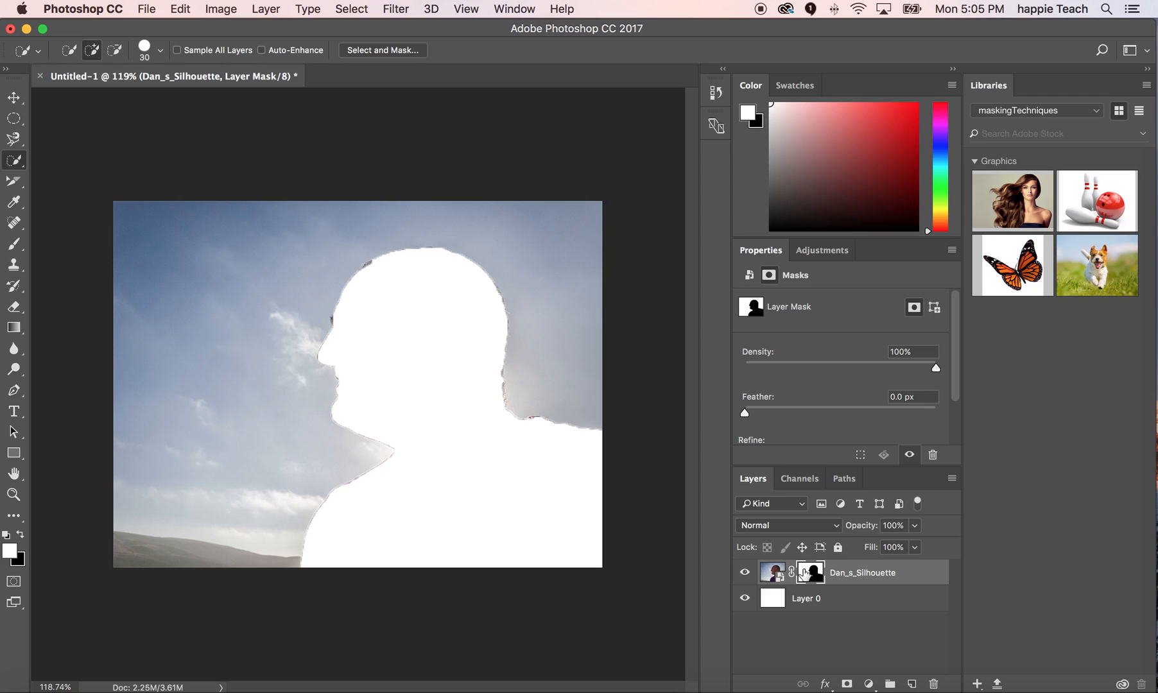
Step: Undo the background layer mask and invert the selection so that the man is selected
key("super+z")
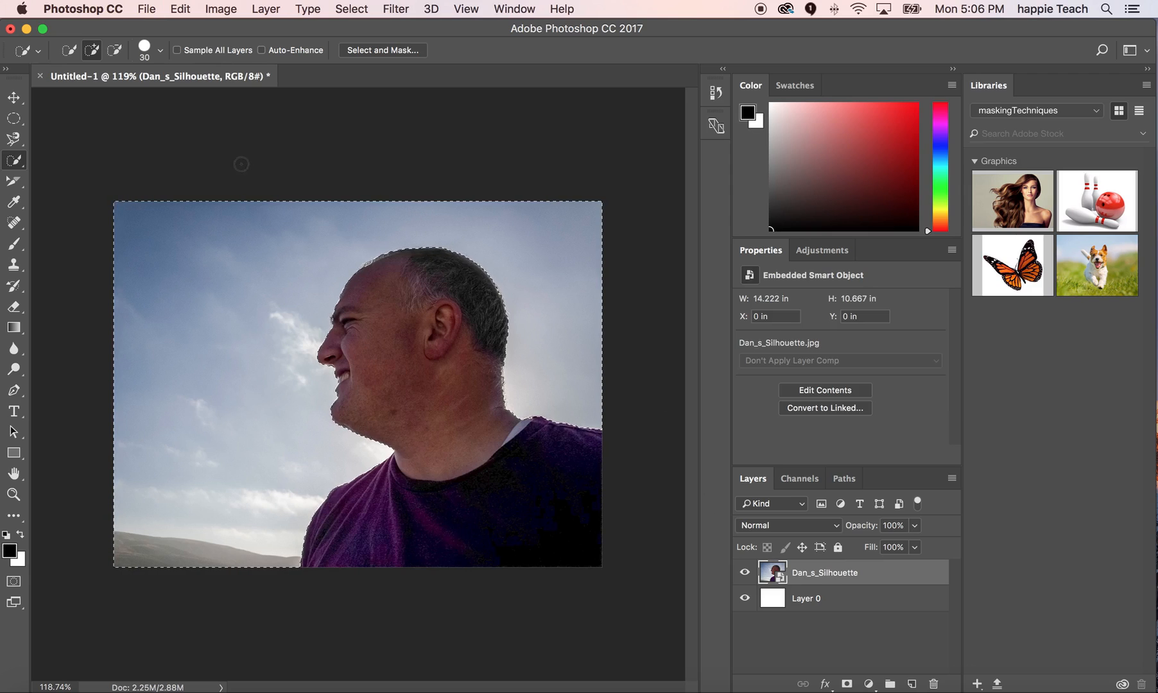
left_click(352, 9)
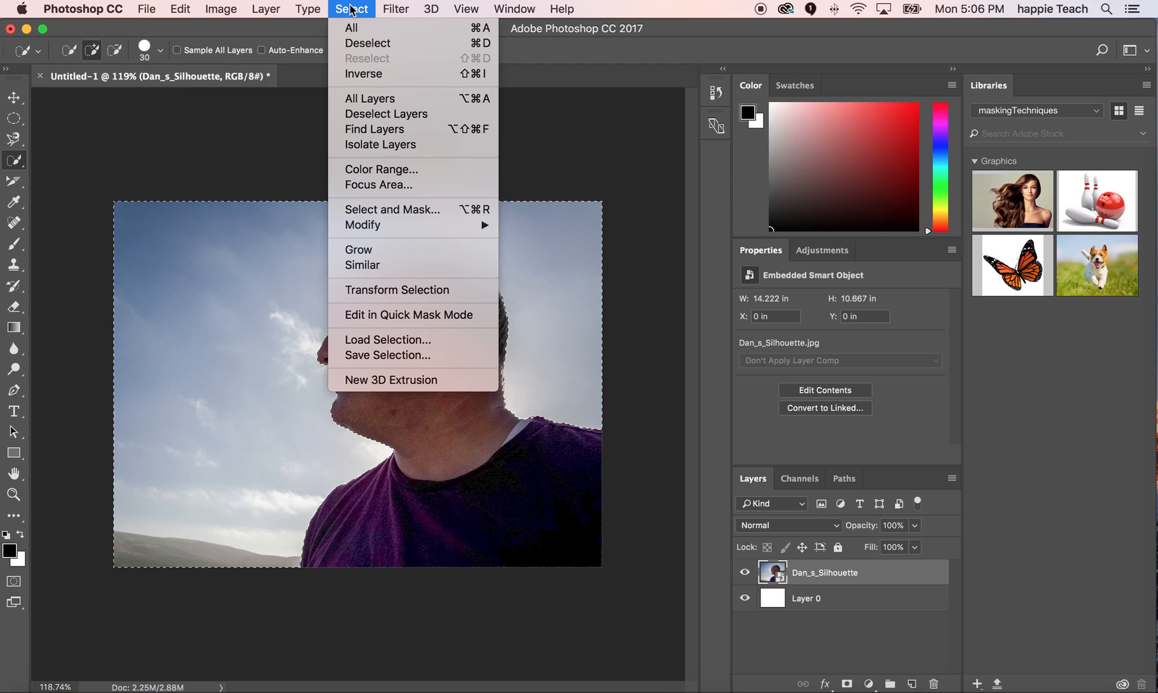
left_click(648, 3)
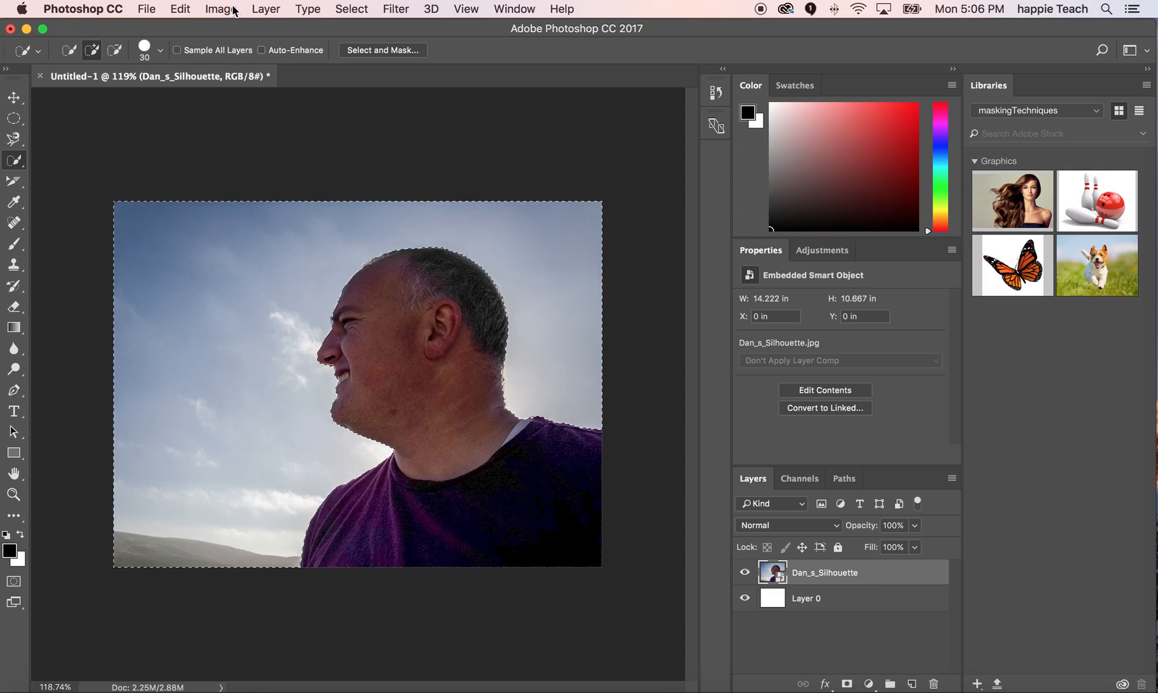
left_click(360, 9)
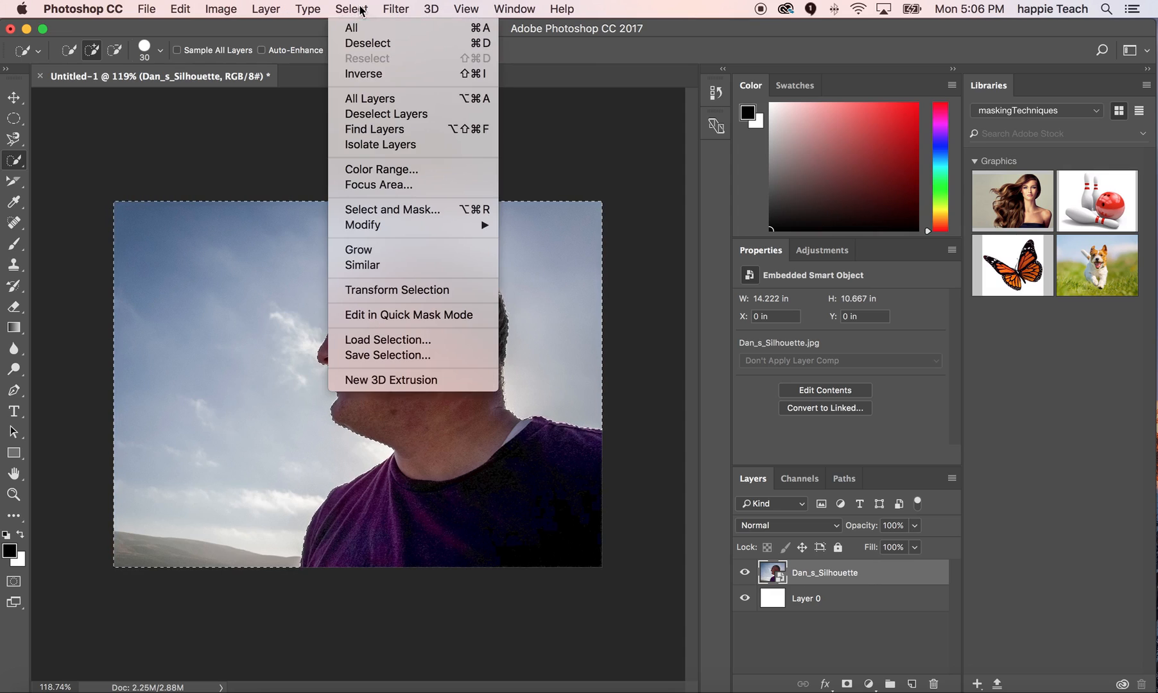
left_click(370, 75)
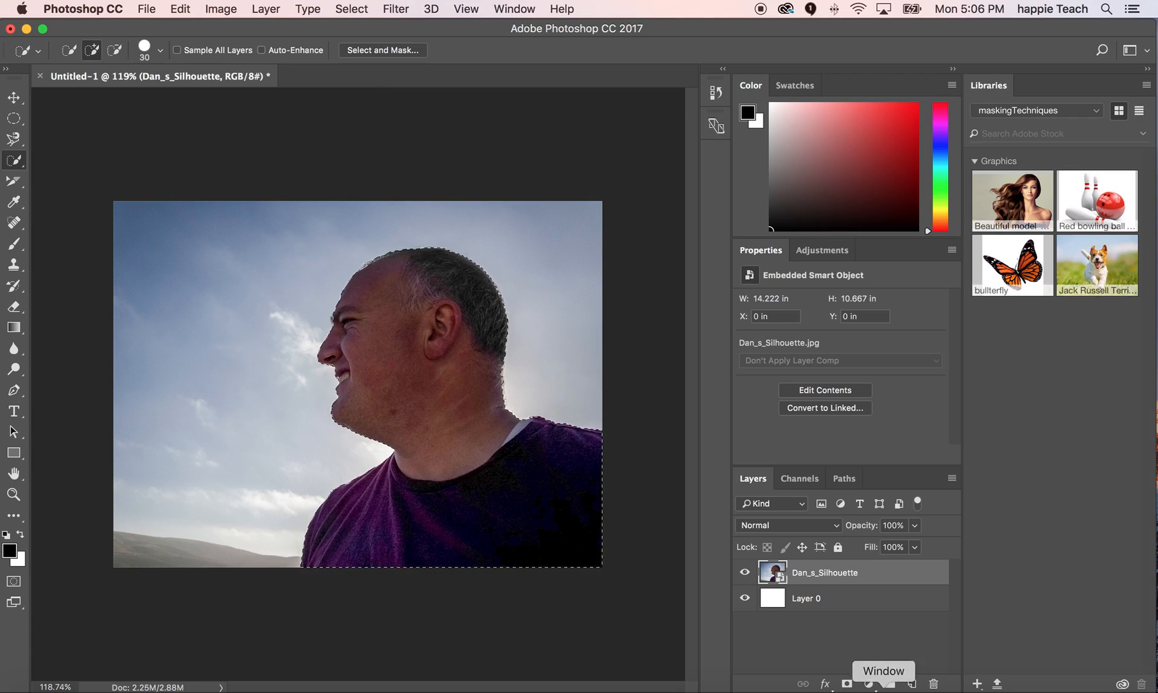
Step: Mask the portrait layer to the selected man, and toggle the visibility of Layer 0 off and on
left_click(846, 685)
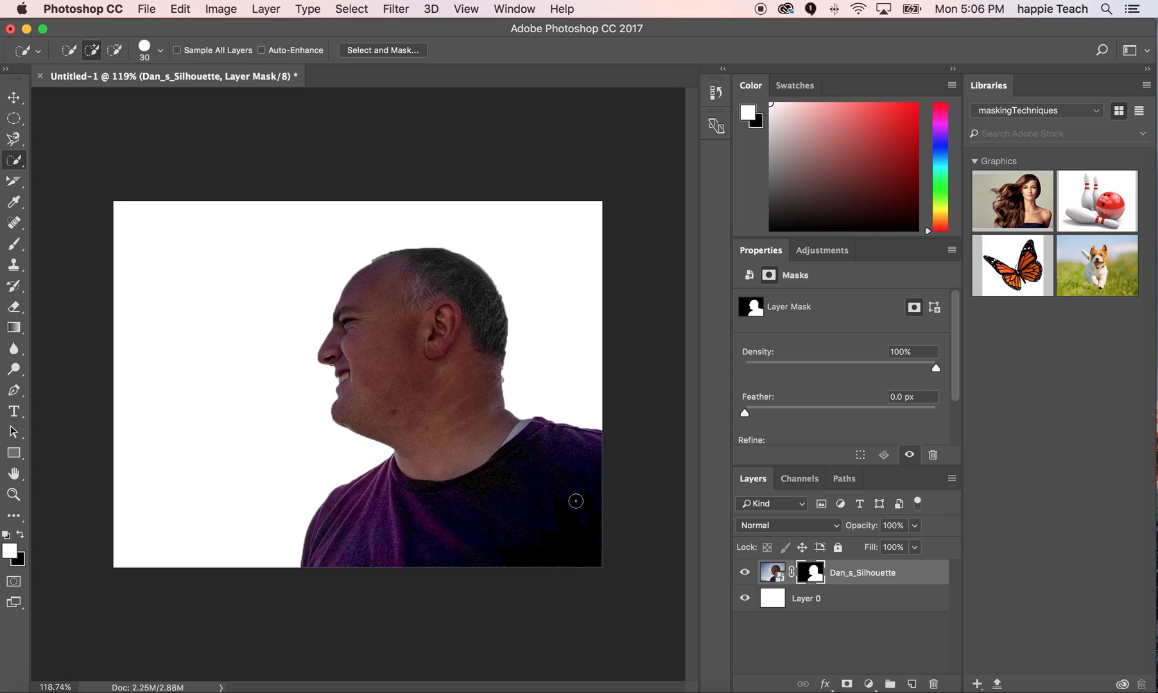
left_click(745, 598)
left_click(745, 598)
Step: Undo the layer mask that isolates the man and clear the selection
key("super+z")
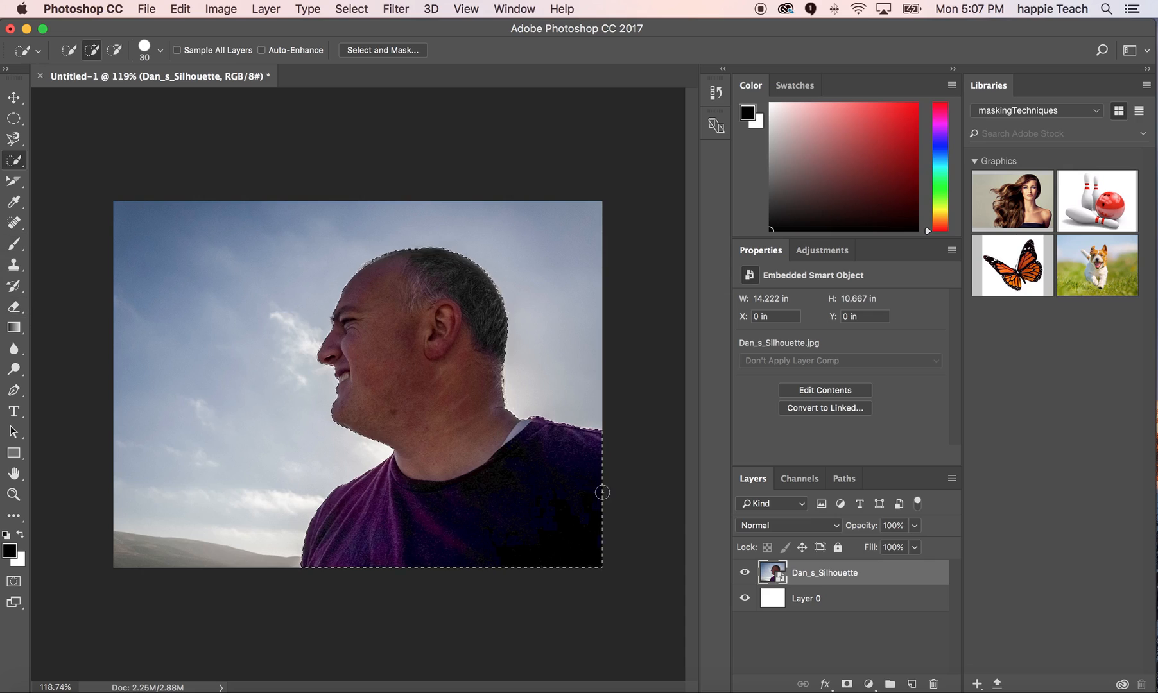
key("super+d")
Step: Make the white Layer 0 the active layer
left_click(834, 598)
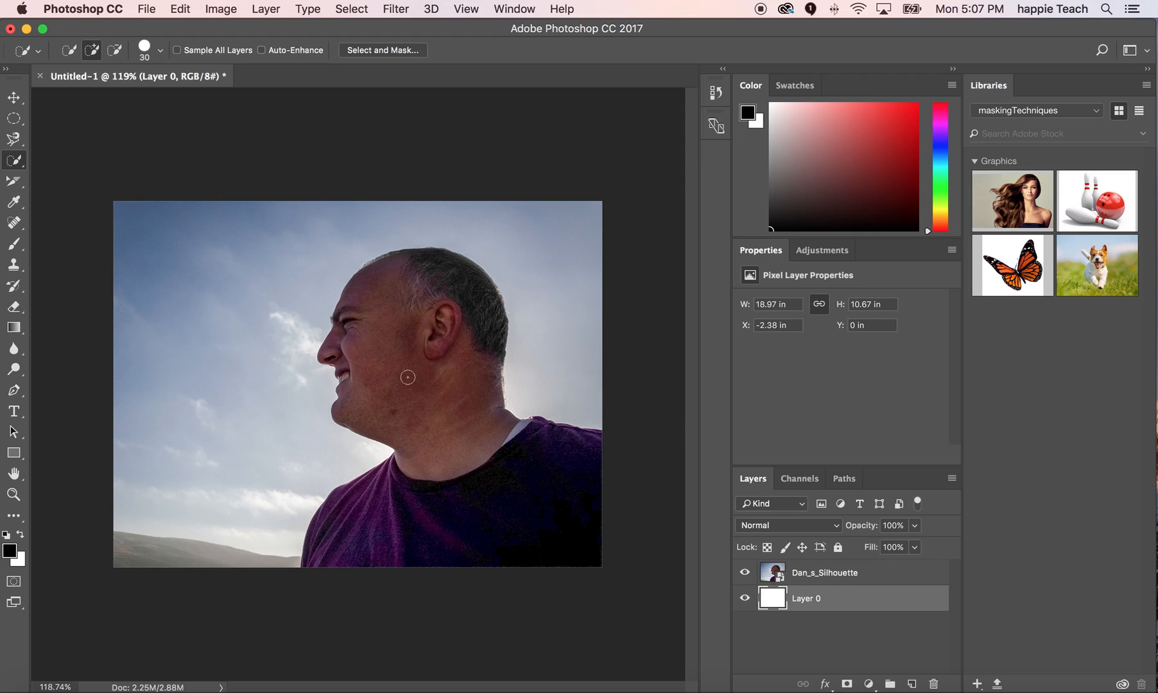
Step: Try to select the man with Quick Selection while the white Layer 0 is active
mouse_move(383, 329)
left_mouse_down()
mouse_move(449, 407)
mouse_move(477, 465)
mouse_move(472, 515)
mouse_move(384, 566)
left_mouse_up()
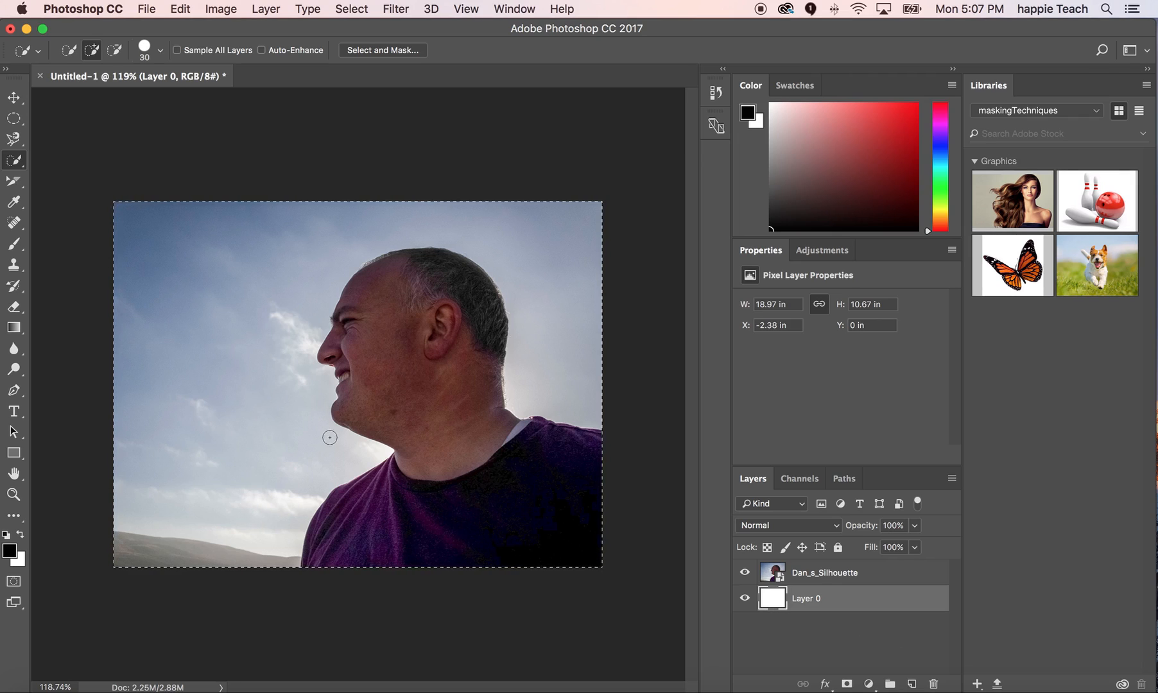
Step: Select the man with Quick Selection on the portrait layer and add a layer mask from the selection
left_click(808, 579)
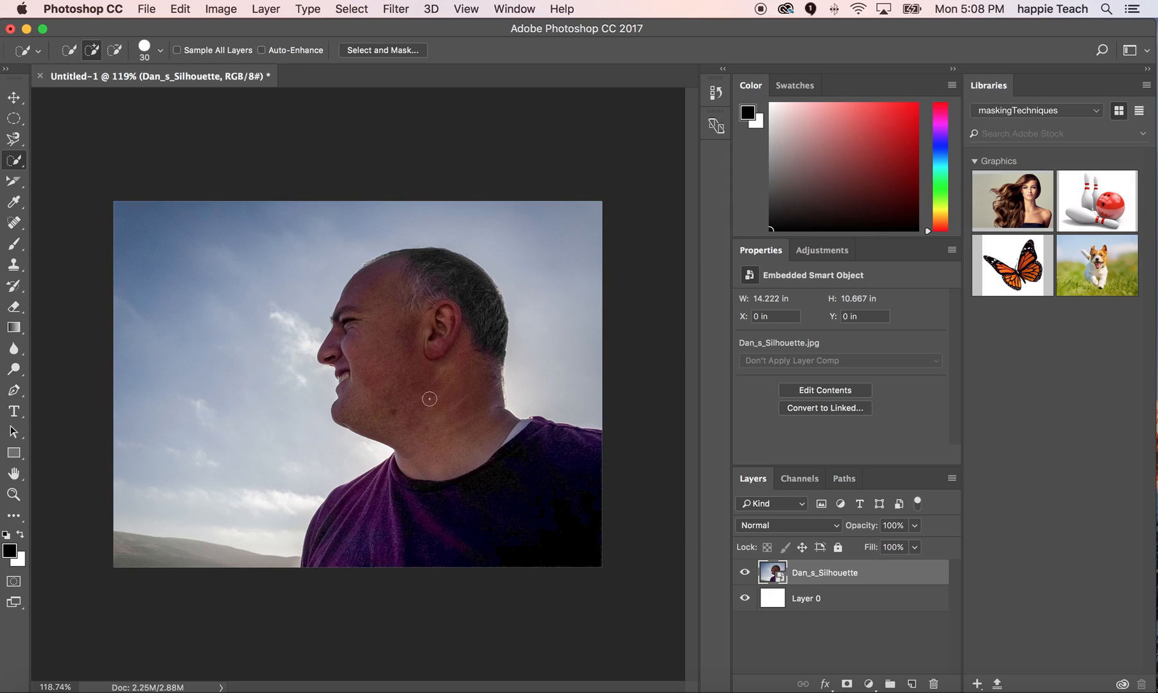
mouse_move(429, 398)
left_mouse_down()
mouse_move(426, 367)
mouse_move(465, 477)
mouse_move(421, 519)
mouse_move(348, 540)
left_mouse_up()
left_click(847, 683)
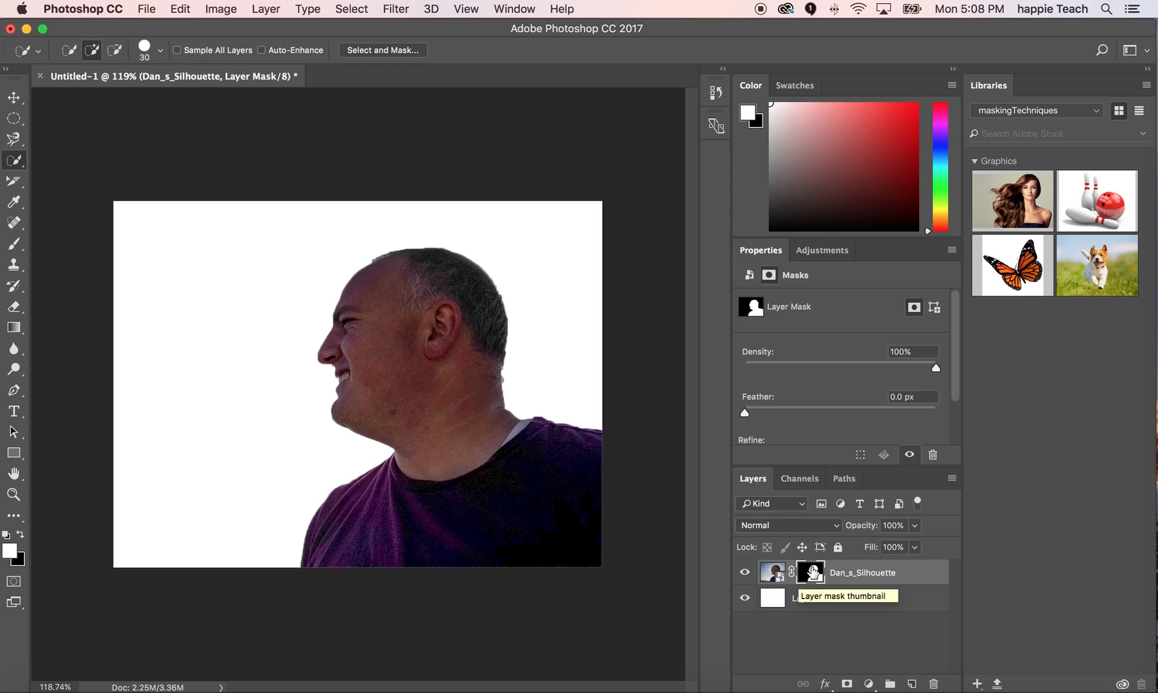
Step: Compare the portrait layer's image and mask as the active target, finishing with the image active
left_click(768, 573)
left_click(817, 575)
left_click(779, 575)
left_click(812, 575)
left_click(769, 574)
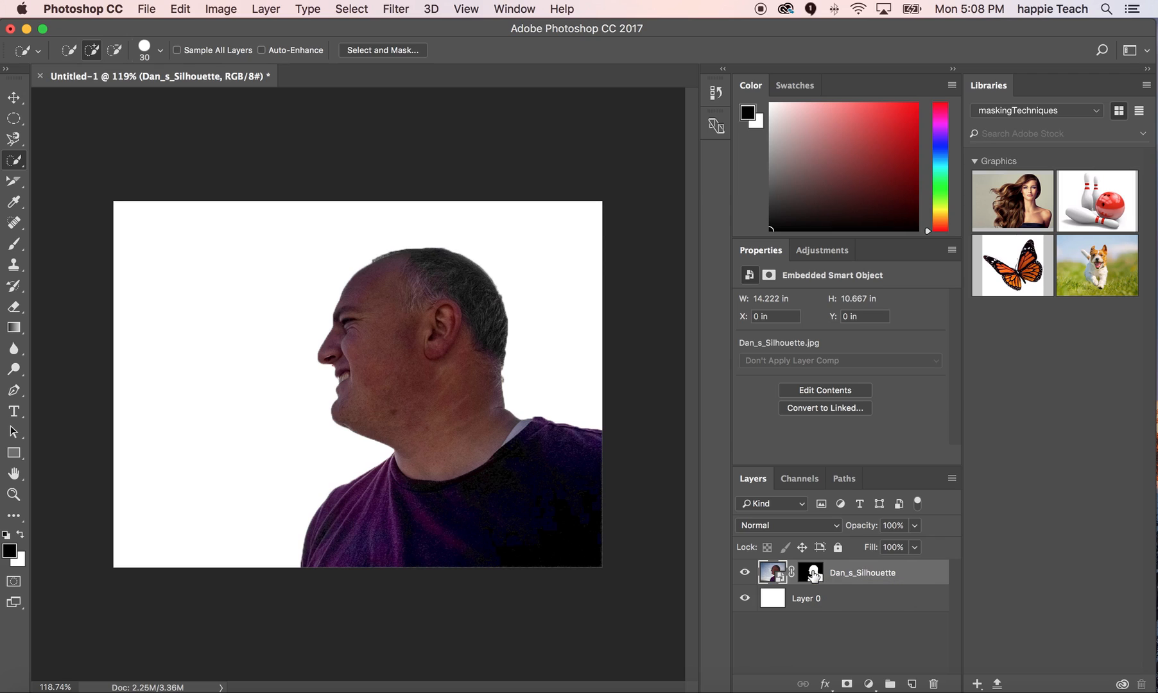
left_click(813, 575)
left_click(772, 573)
Step: Try to mask an elliptical selection on the man's cheek with the portrait image active, and undo the added mask
left_click(14, 121)
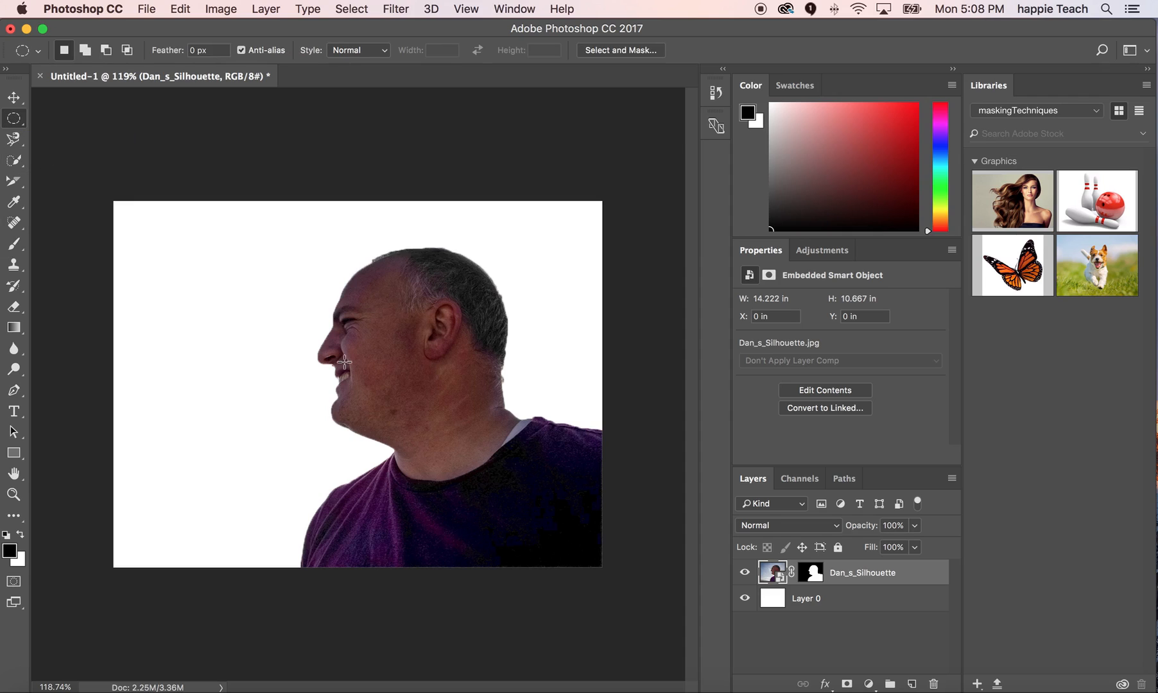
left_click_drag(384, 325, 490, 421)
left_click(847, 684)
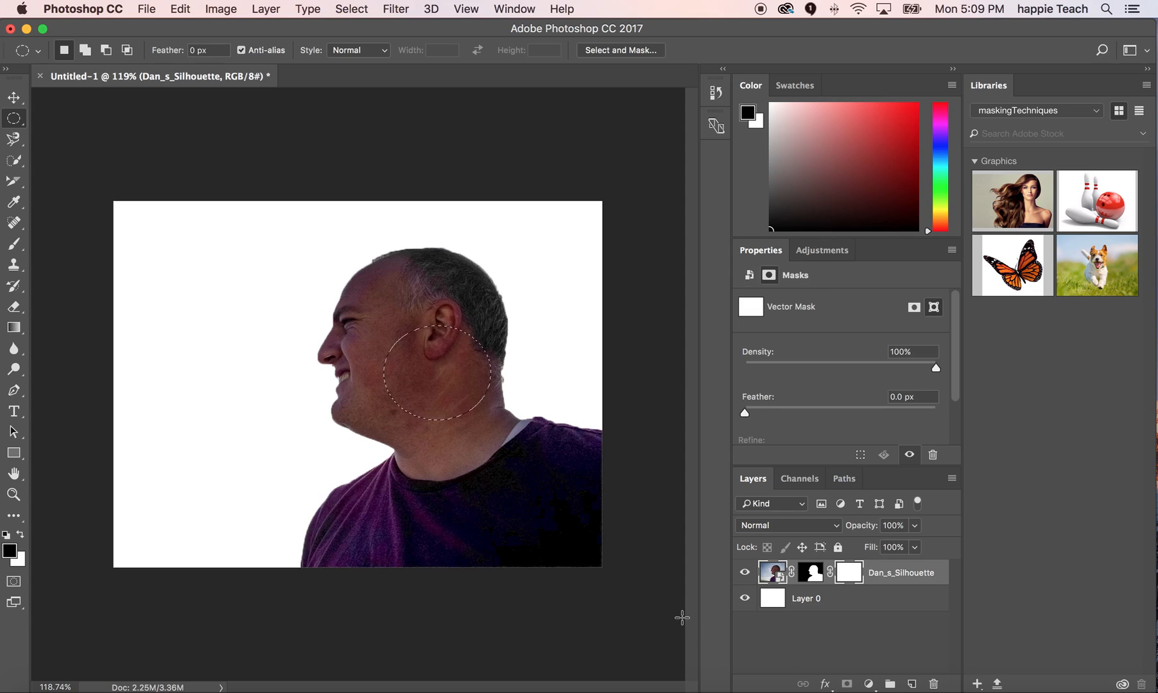
key("super+z")
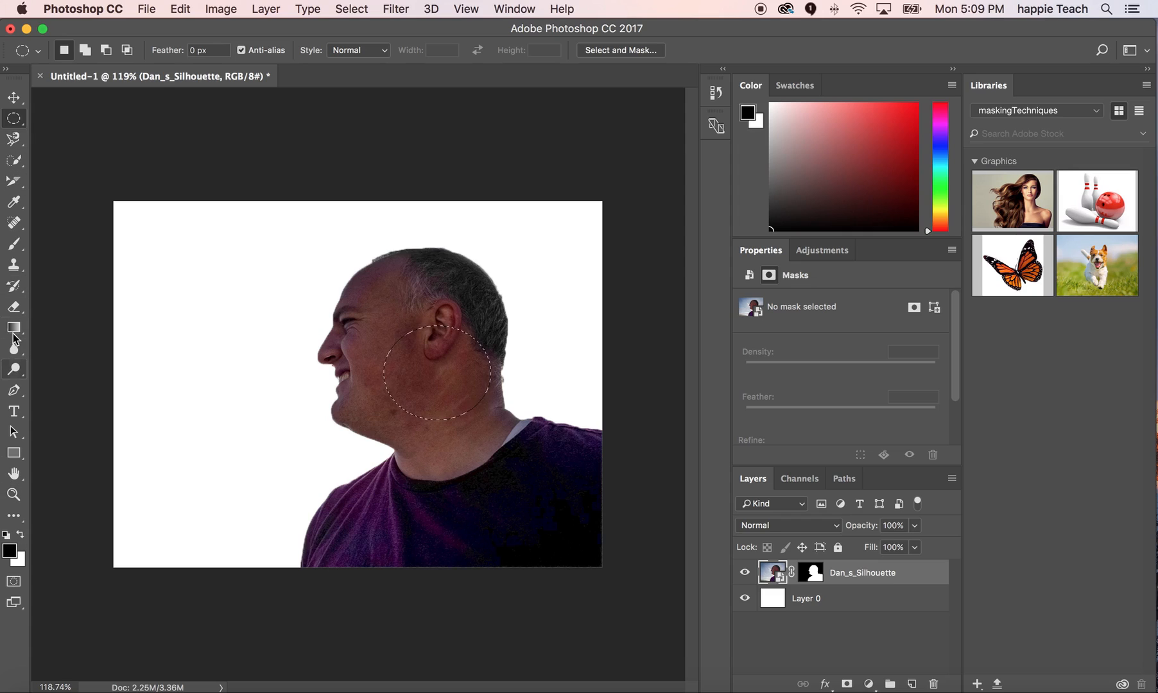
Step: Activate the Brush tool and clear the elliptical selection on the cheek
left_click(15, 245)
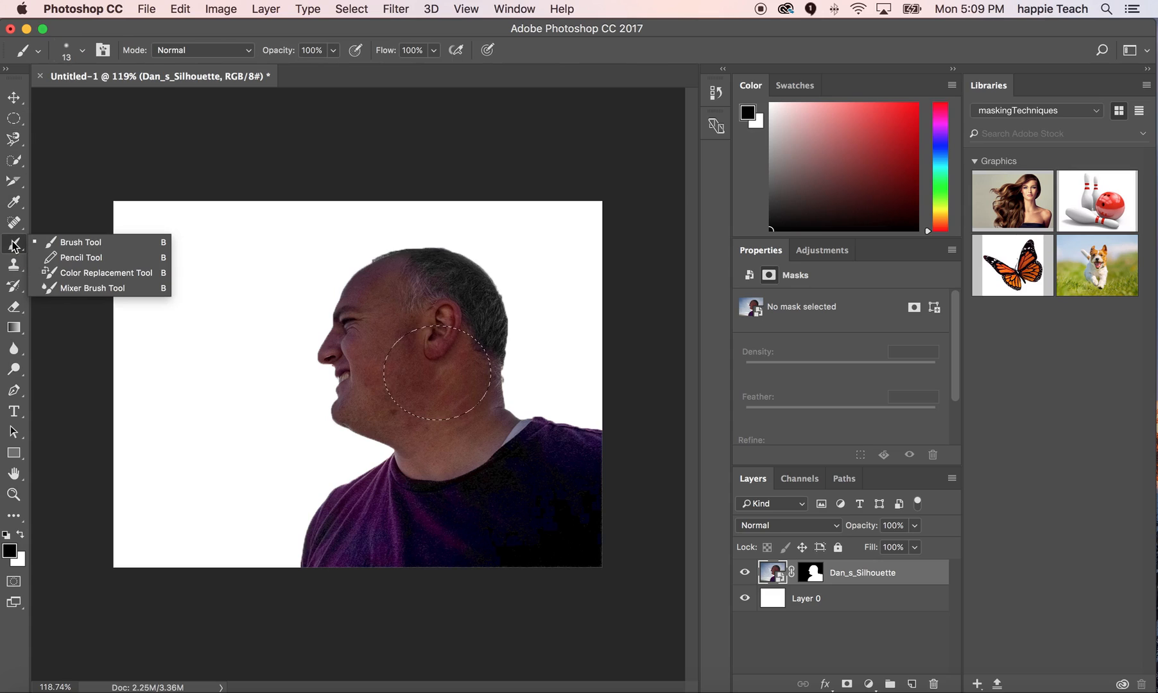
left_click(64, 242)
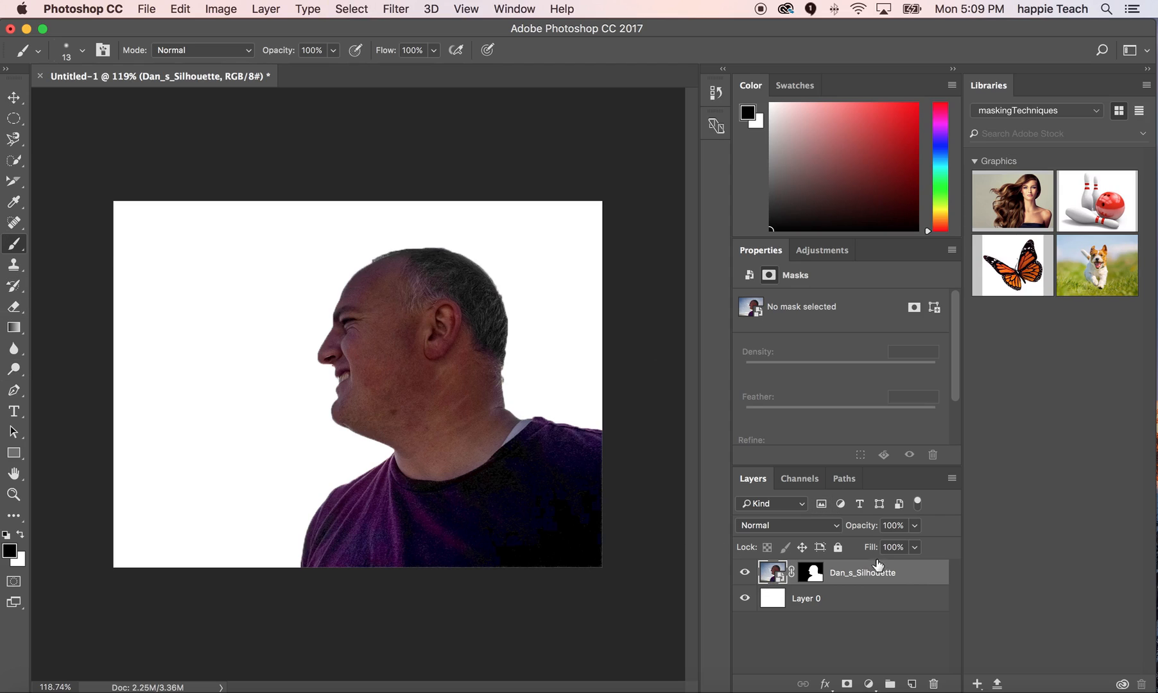
Step: Alternate the active target between the portrait layer's mask and its image, ending on the mask
left_click(812, 574)
key("x")
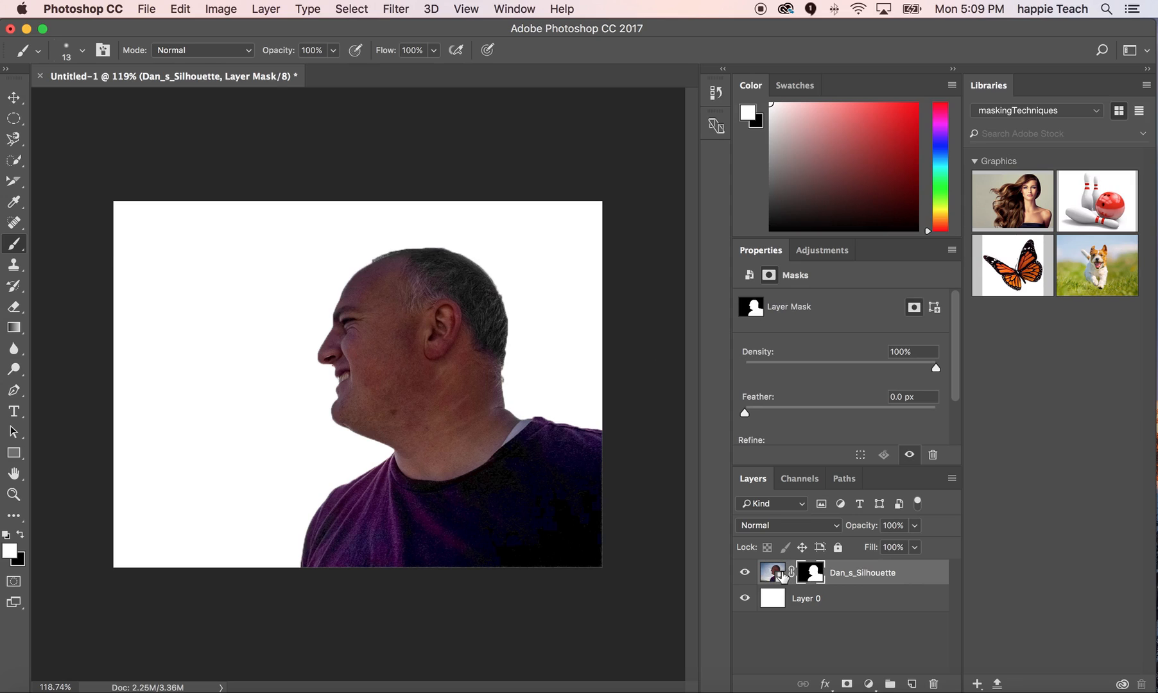
left_click(771, 573)
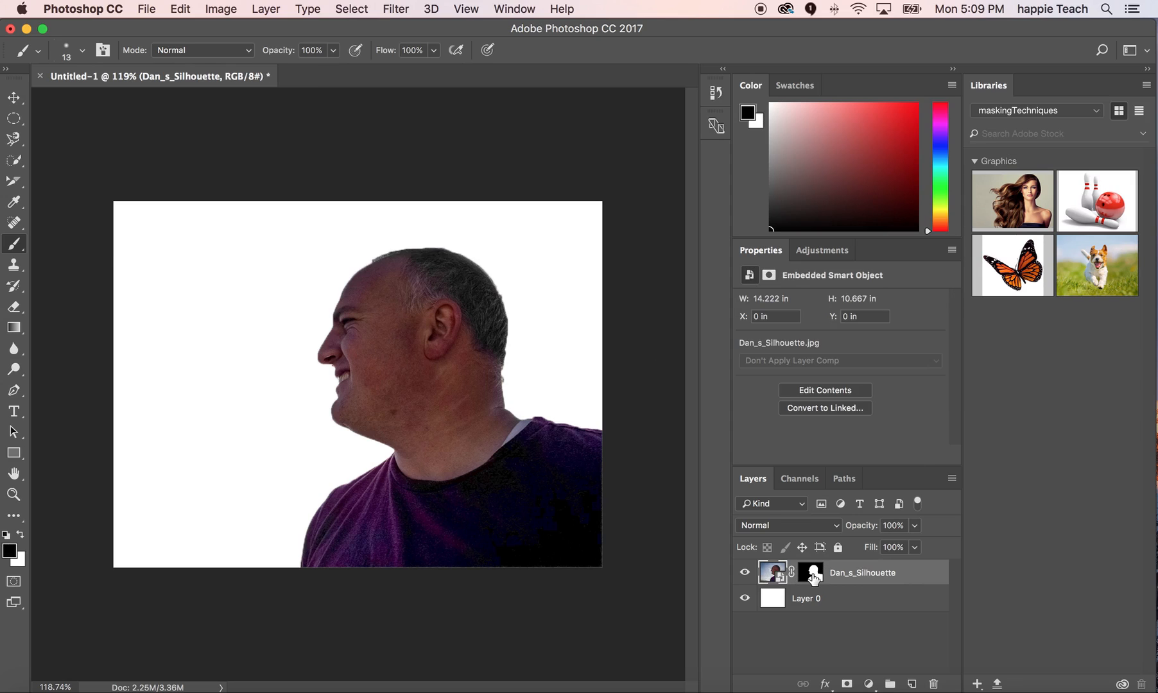
left_click(812, 574)
left_click(771, 573)
left_click(812, 574)
left_click(770, 573)
left_click(812, 573)
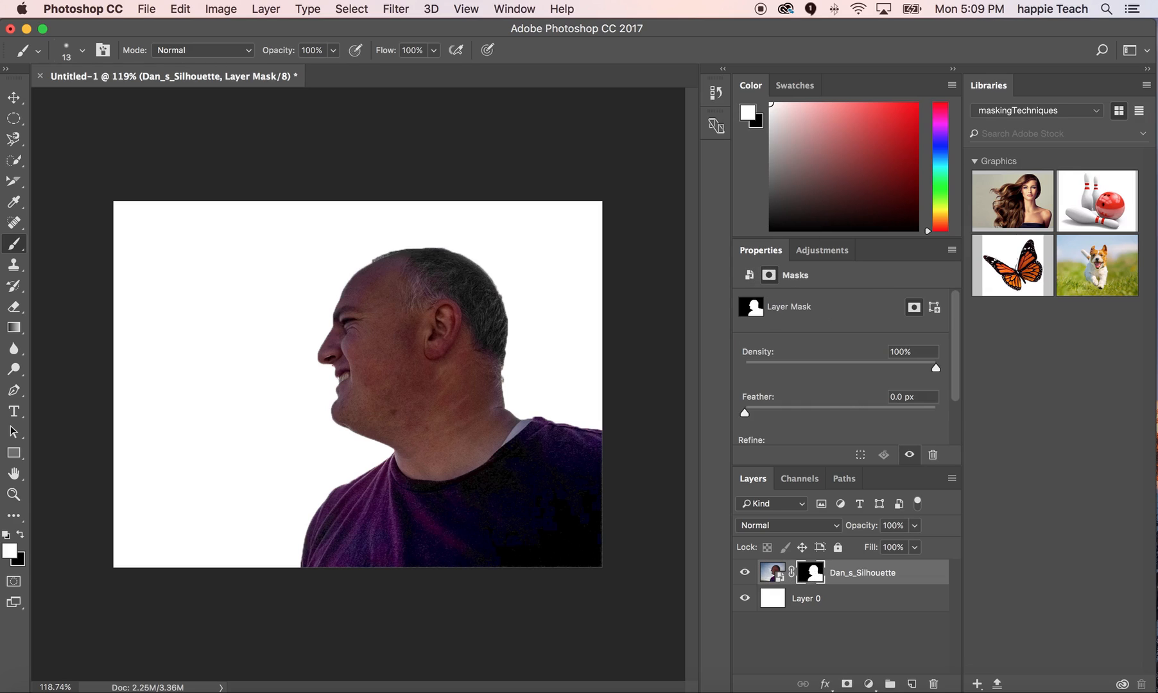
Step: Select an ellipse over the man's cheek and jaw and paint it black on the layer mask with a size 90 brush
left_click(16, 118)
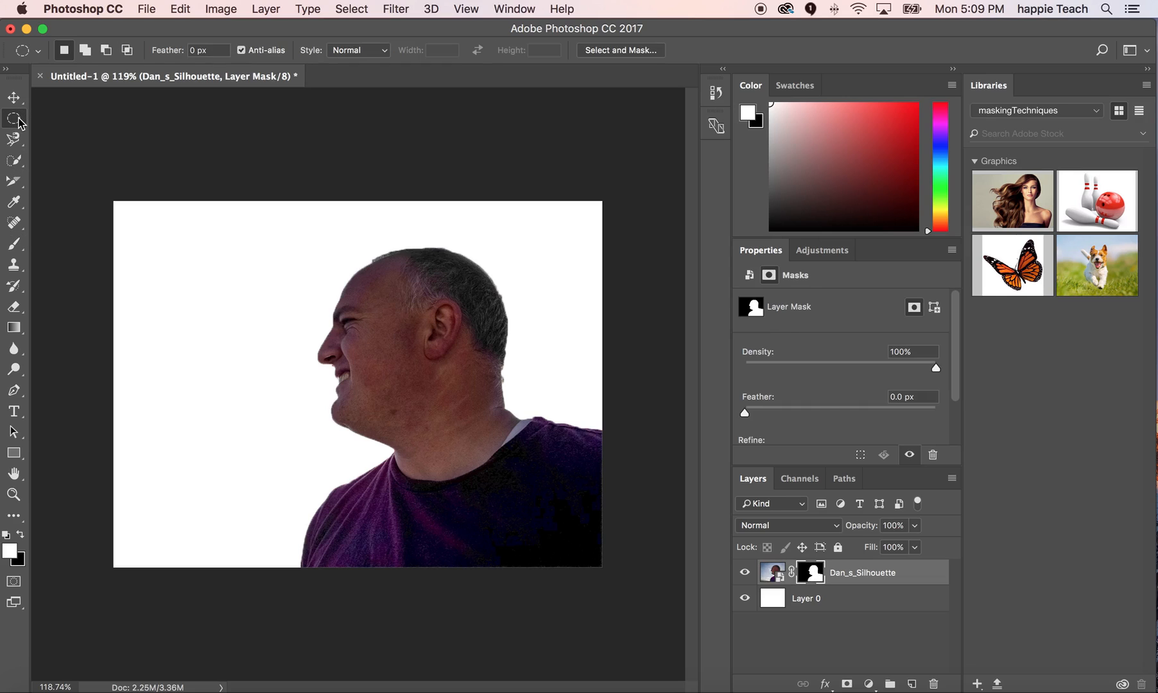
left_click_drag(368, 323, 491, 429)
left_click(15, 243)
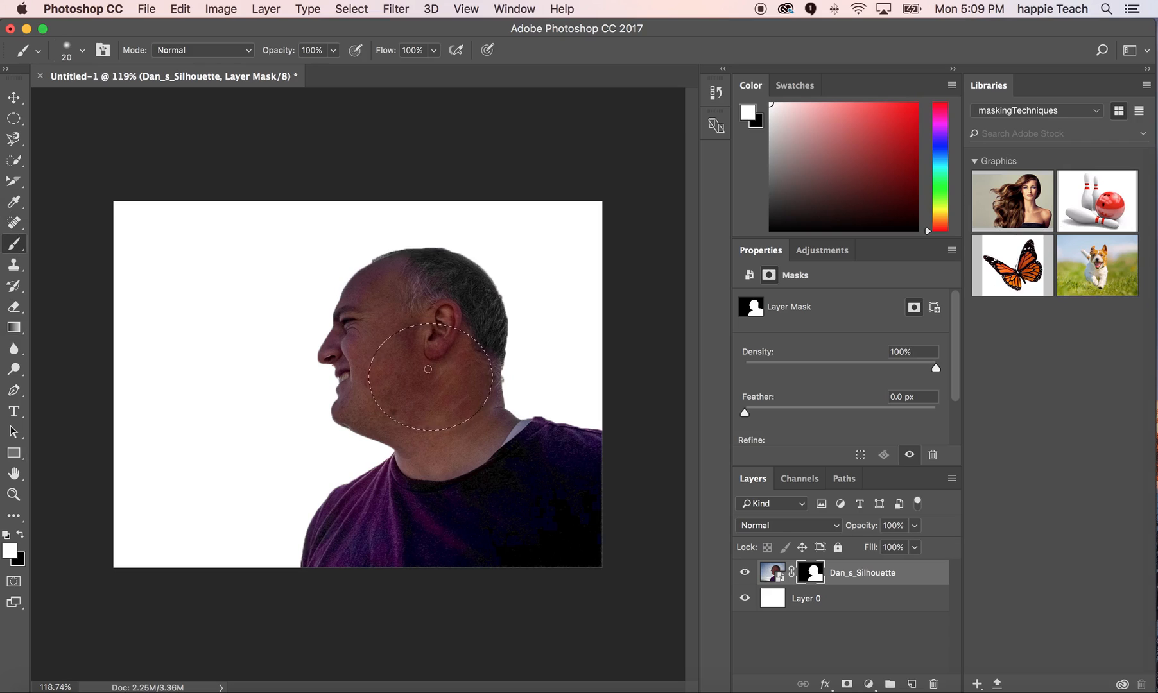
key("bracketright")
key("bracketright")
key("bracketright")
key("bracketright")
key("bracketright")
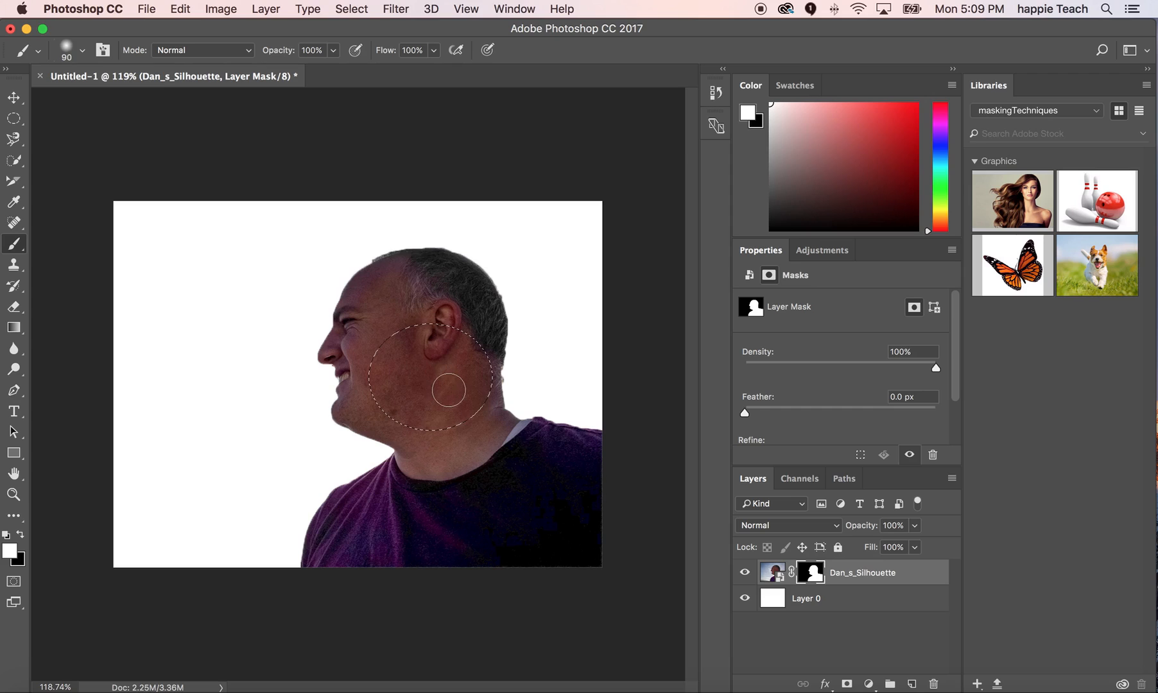
left_click(17, 559)
left_click(714, 207)
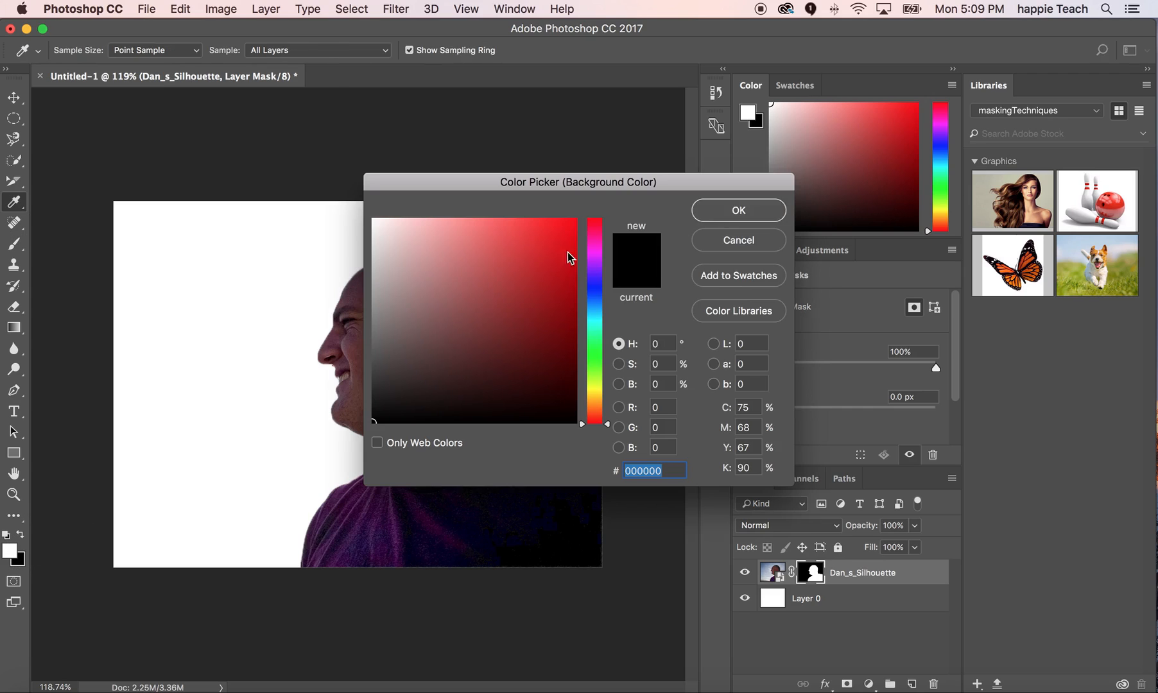
left_click(5, 536)
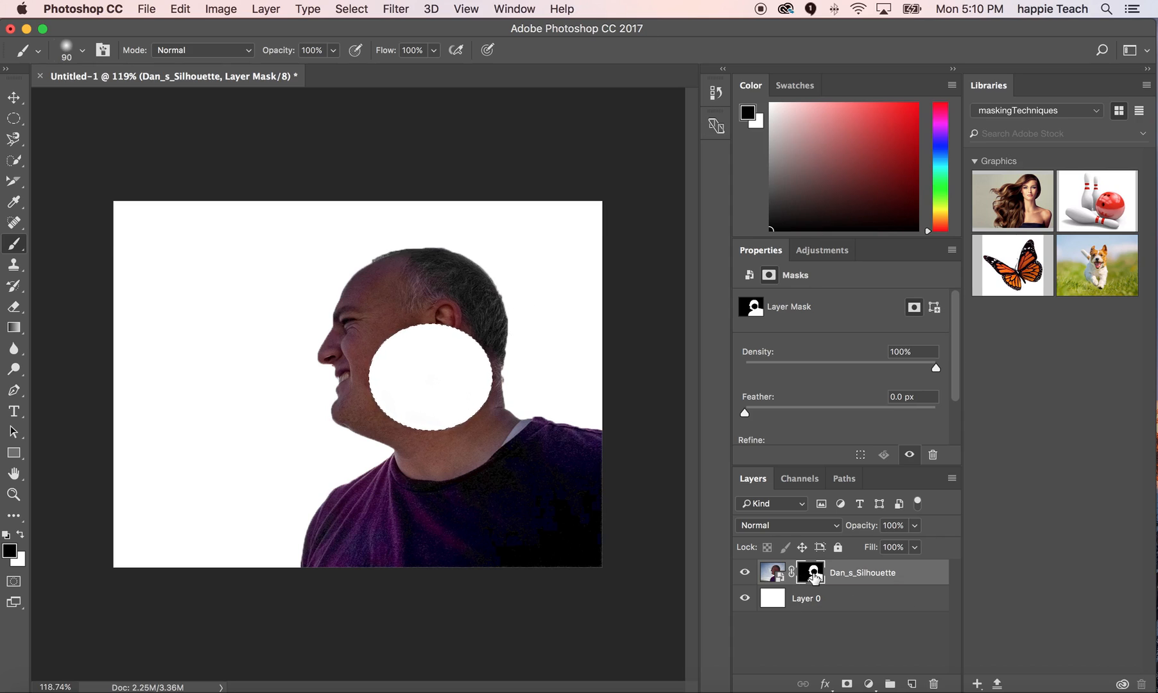
Step: Undo the black brush stroke on the layer mask and clear the elliptical selection
key("super+z")
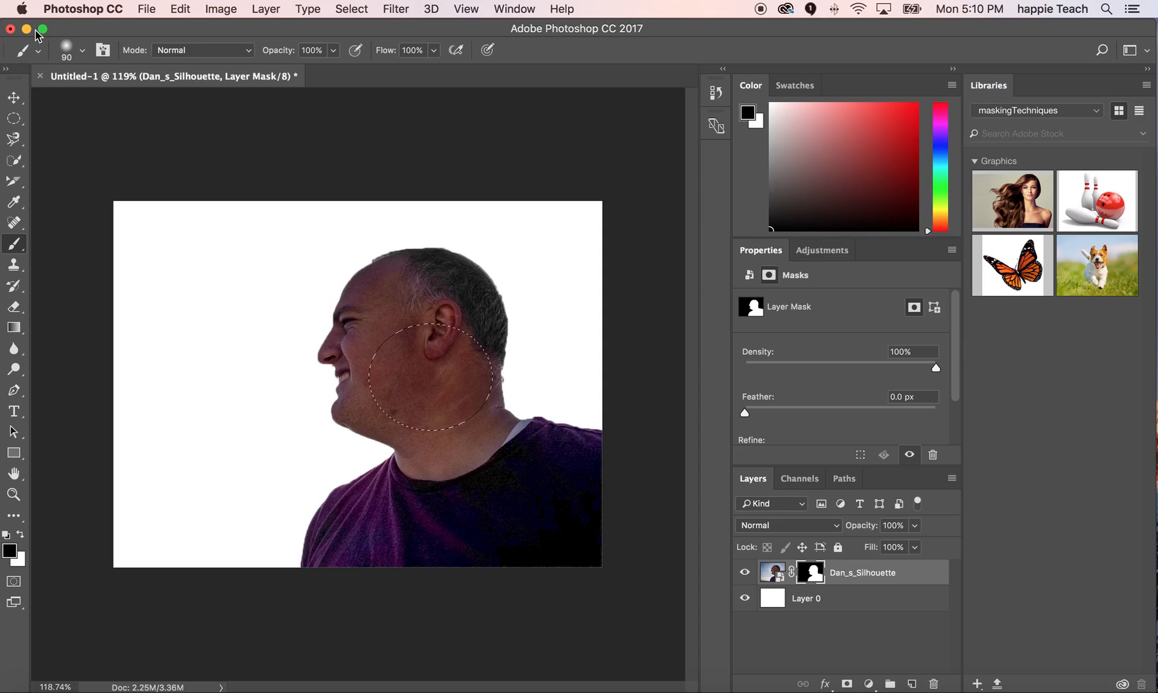
key("super+d")
Step: Switch between the portrait image and its layer mask to examine which one is active for editing
left_click(774, 573)
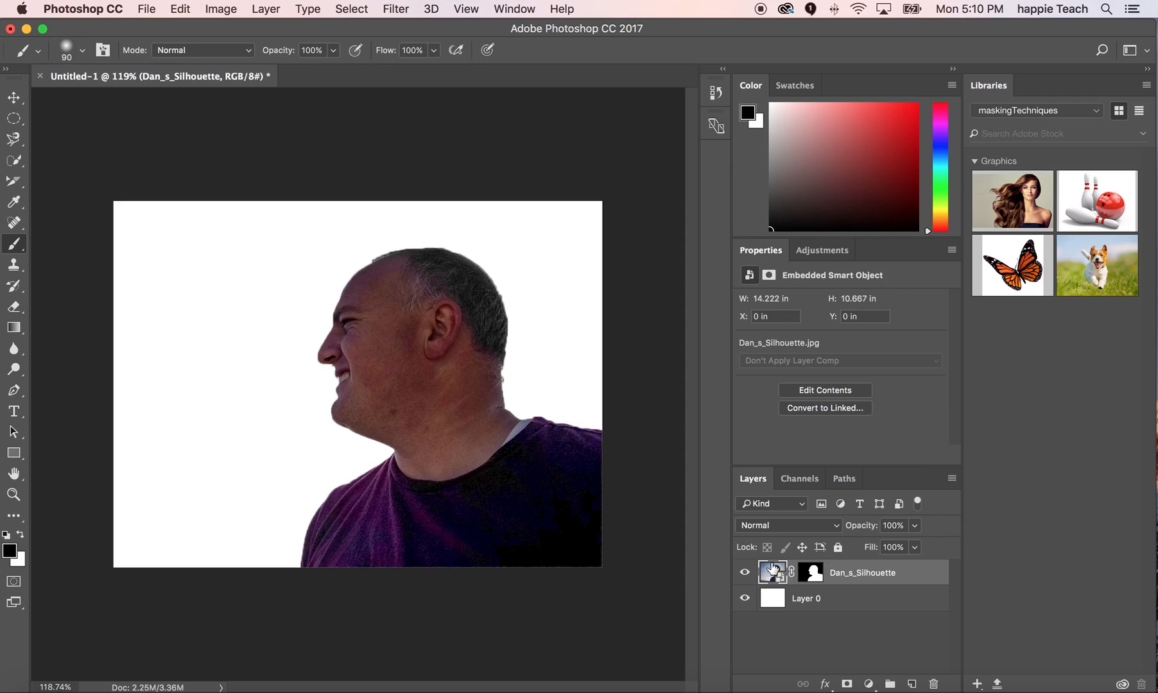
left_click(813, 573)
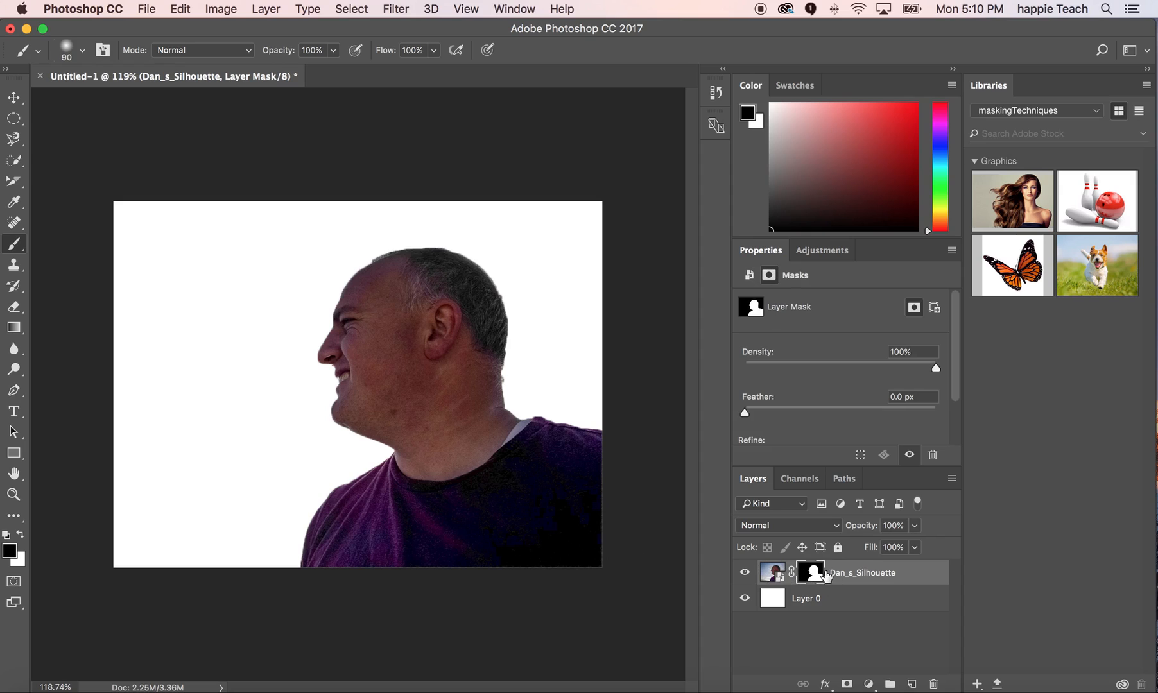
left_click(774, 574)
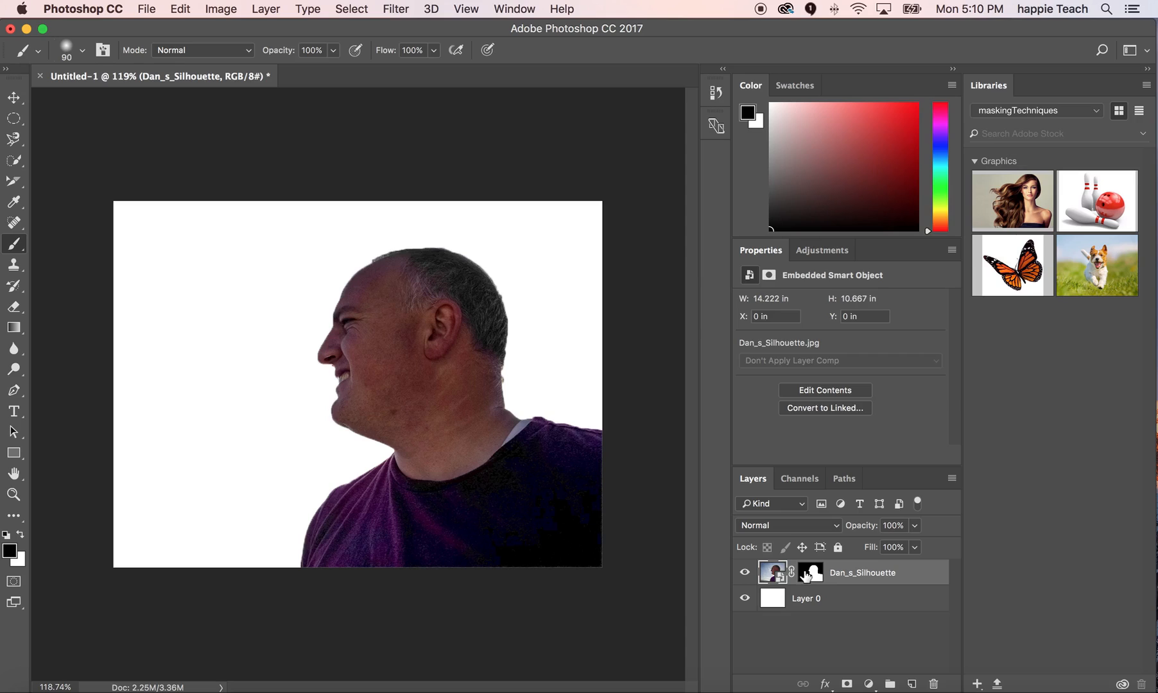
left_click(808, 574)
left_click(775, 575)
left_click(811, 576)
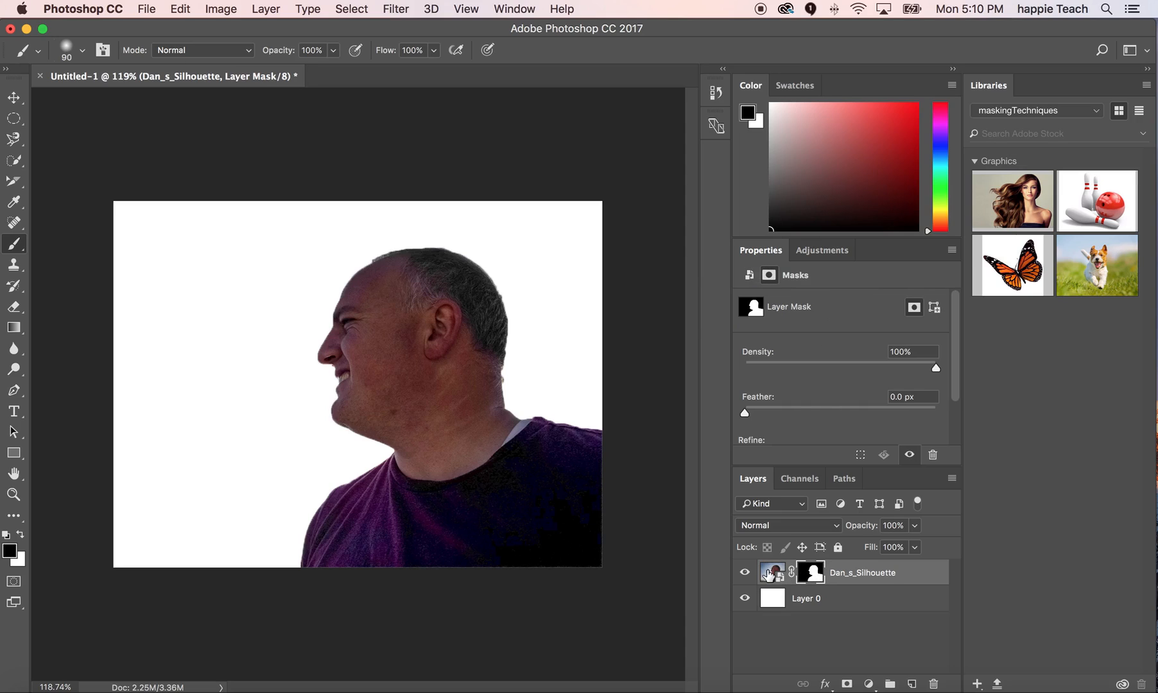
left_click(774, 574)
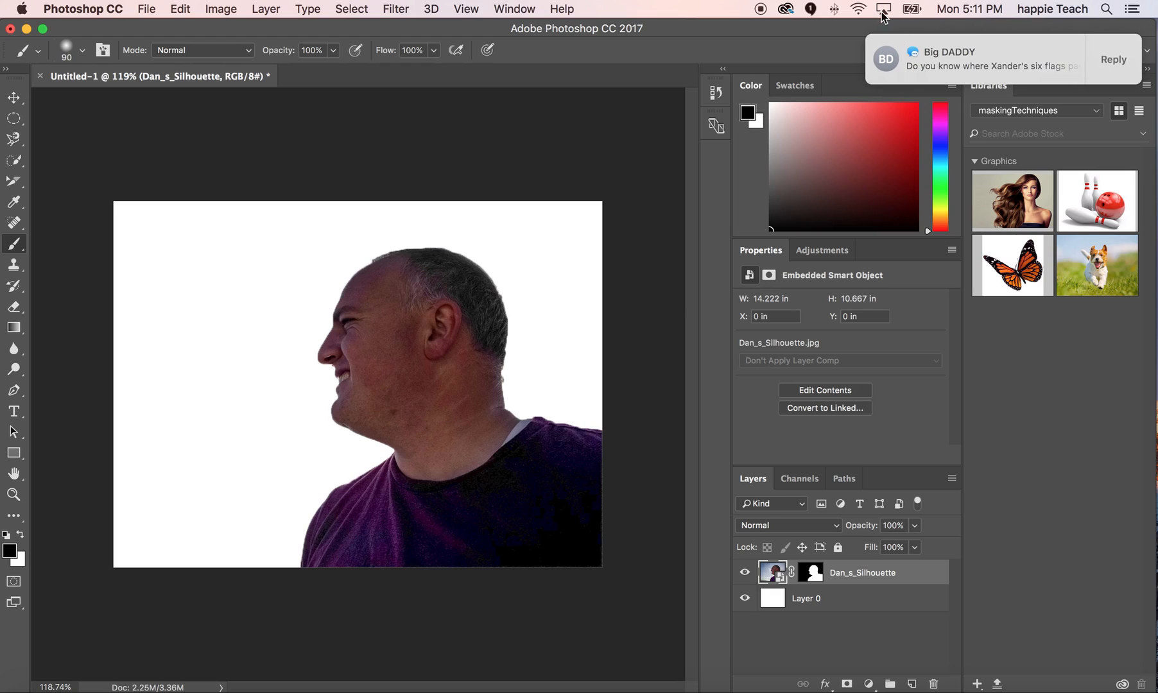
Step: Open the incoming message notification and close it without replying
left_click(1105, 62)
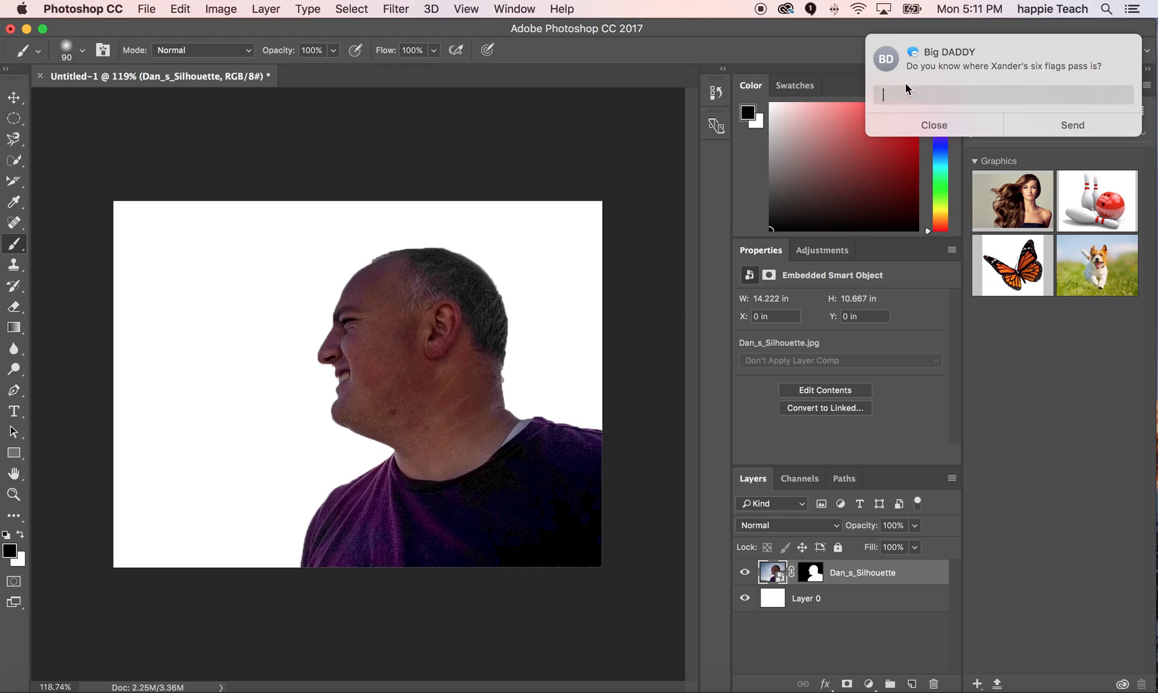
left_click(937, 129)
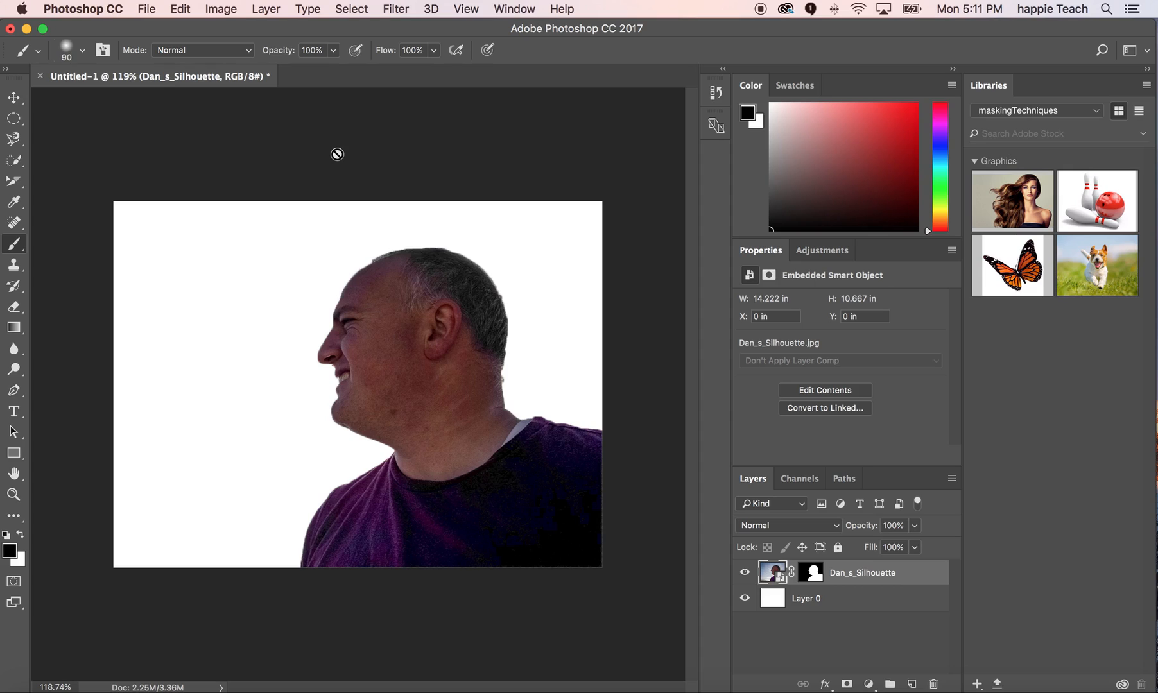
Step: Activate the portrait layer's mask, switch to its image, and return to the mask
left_click(810, 569)
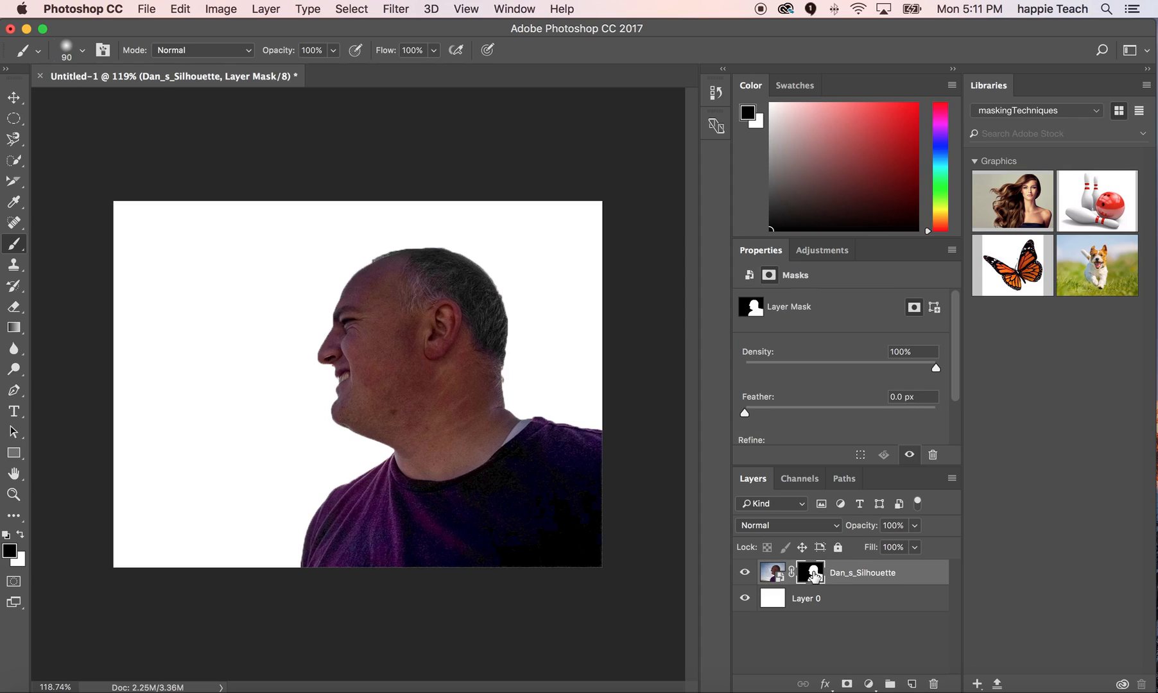
left_click(770, 573)
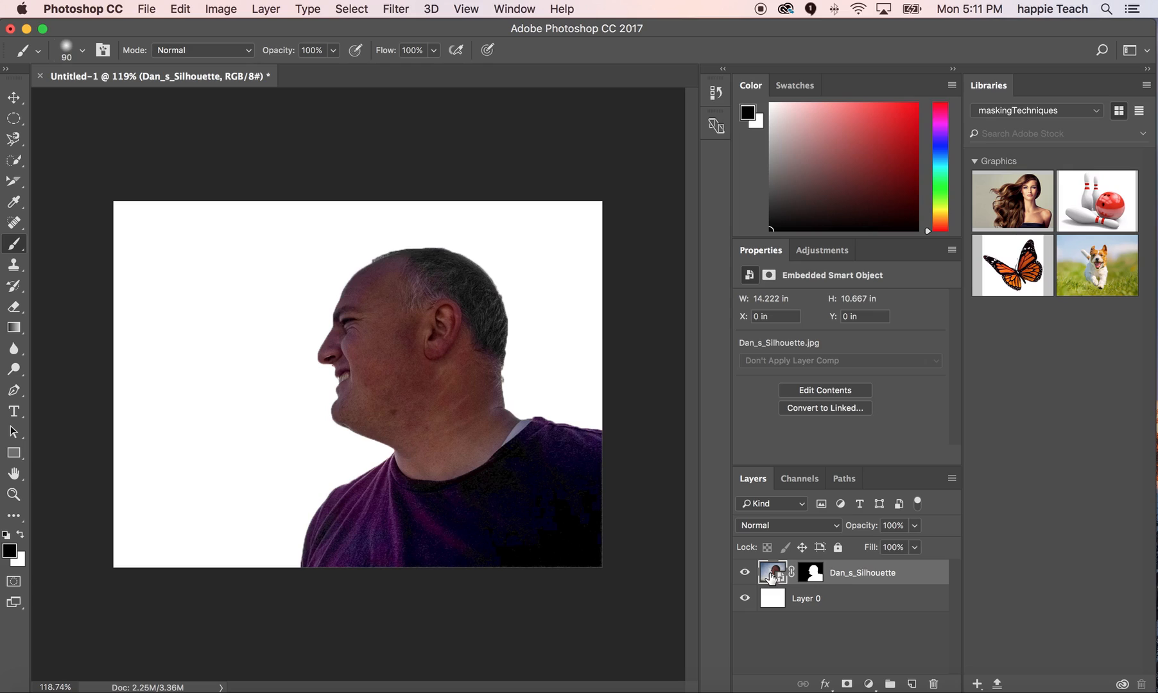
left_click(812, 577)
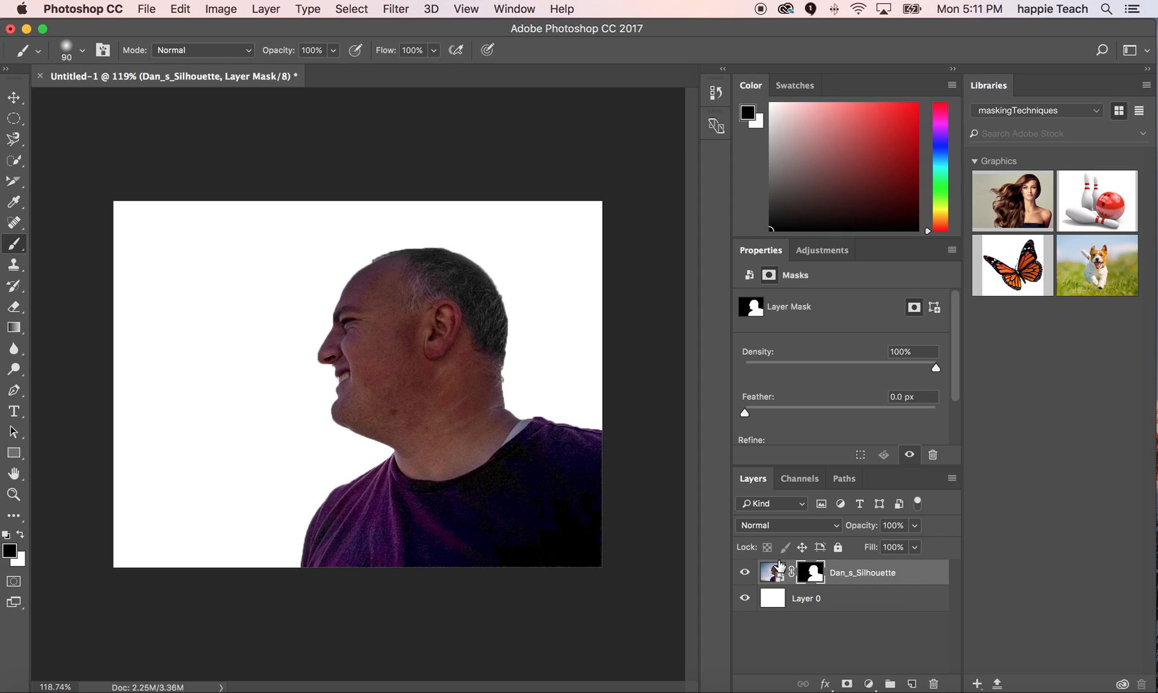
Step: Revert the document to its original blank Untitled-1 snapshot in the History
left_click(715, 93)
left_click(602, 110)
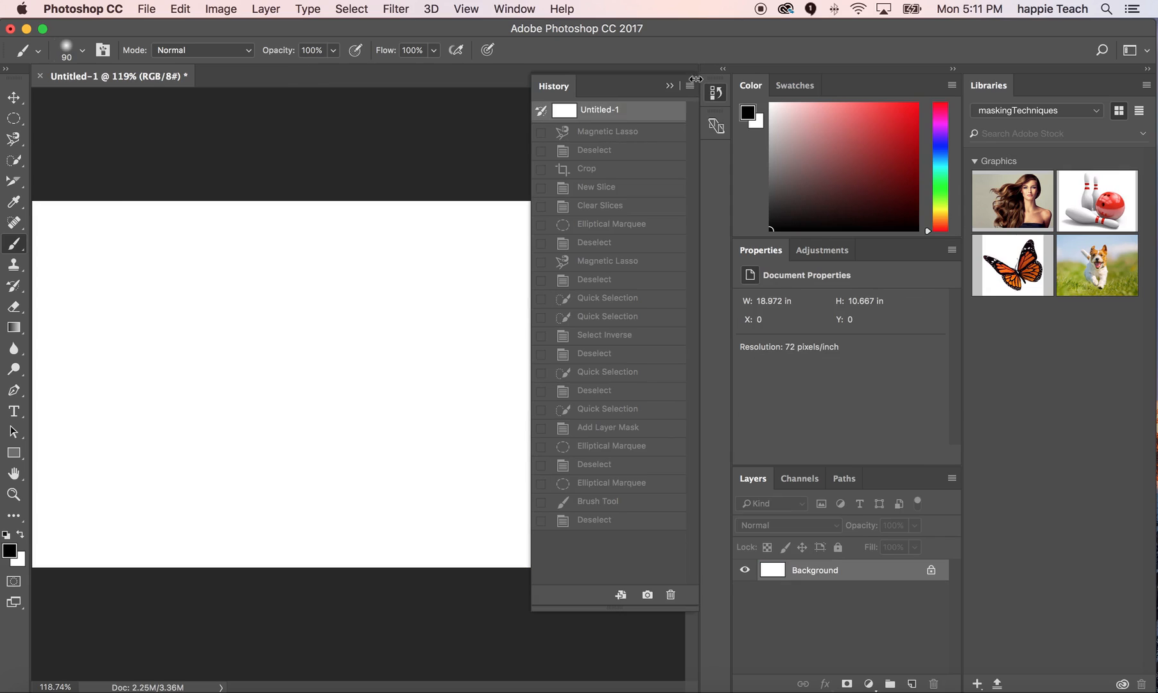
left_click(668, 86)
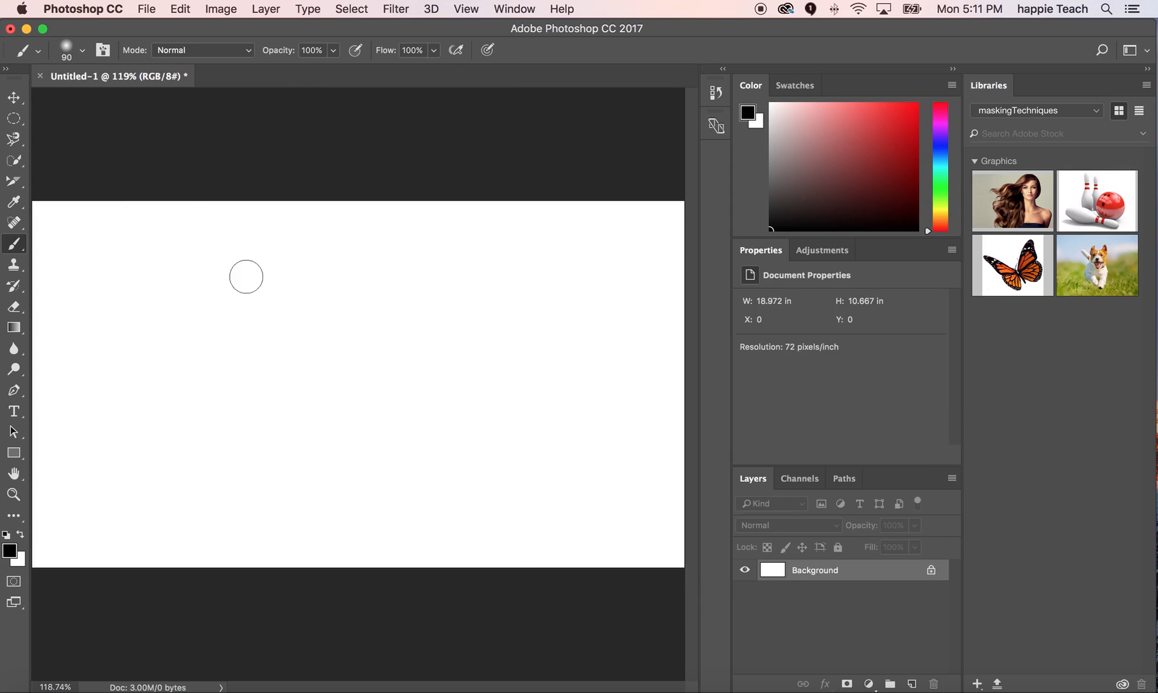
Step: Place Dan_s_Silhouette.jpg as an embedded image at its default size and position, and activate the Brush tool
left_click(139, 8)
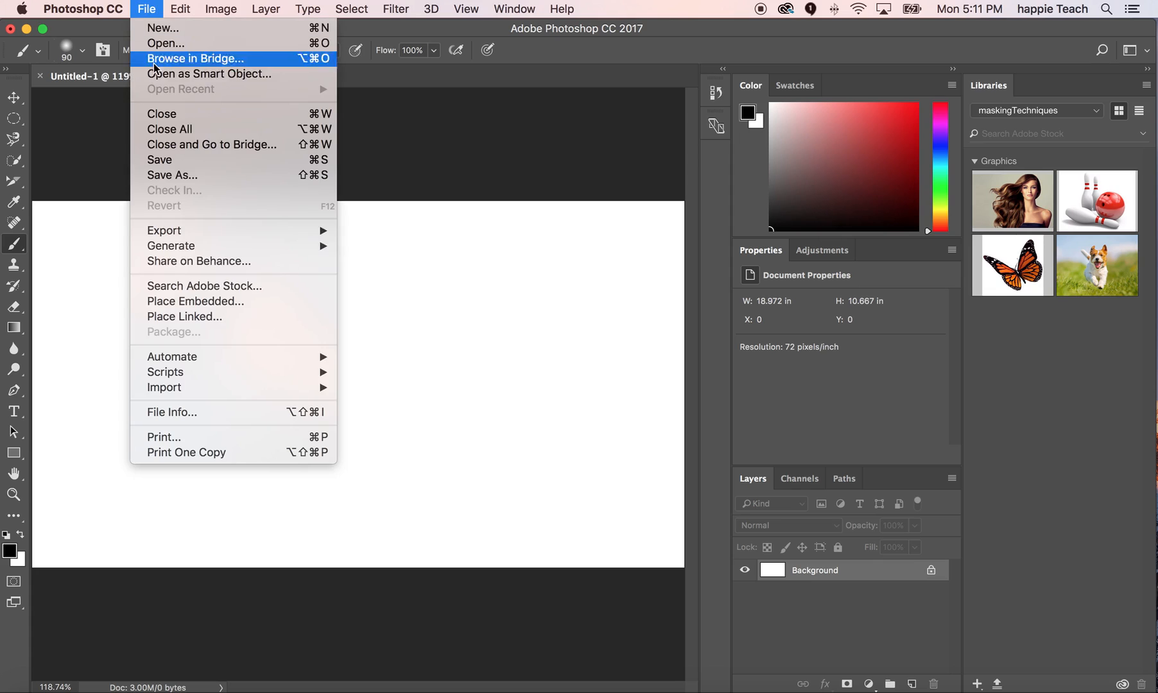
left_click(179, 301)
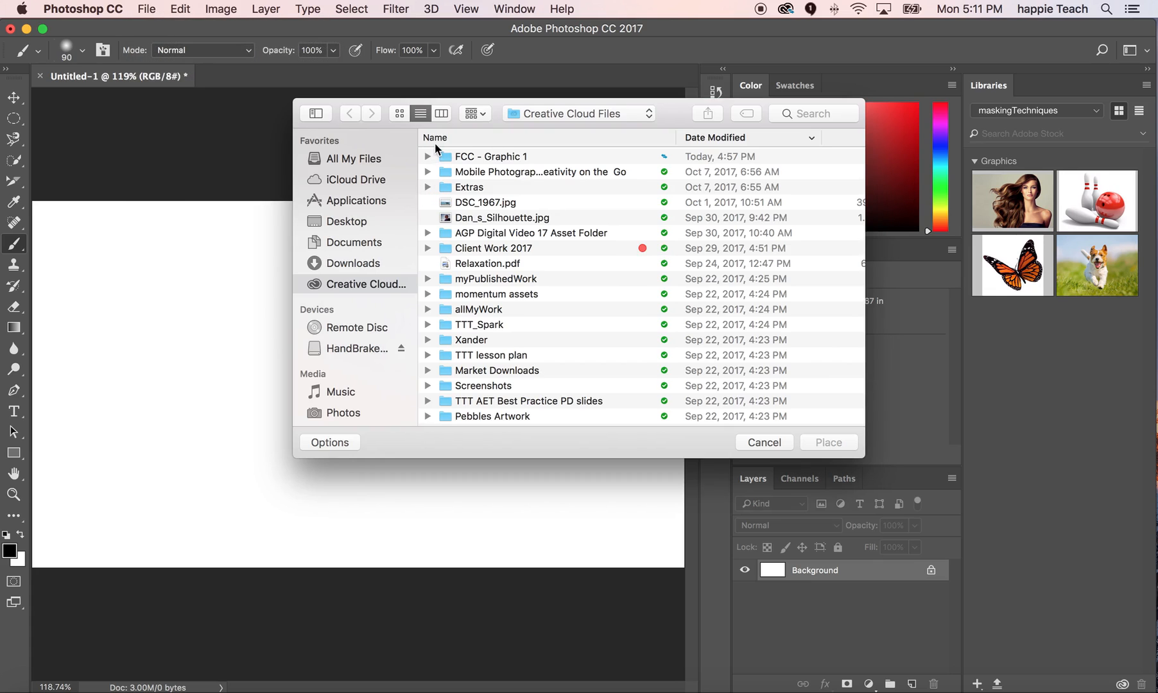
left_click(467, 216)
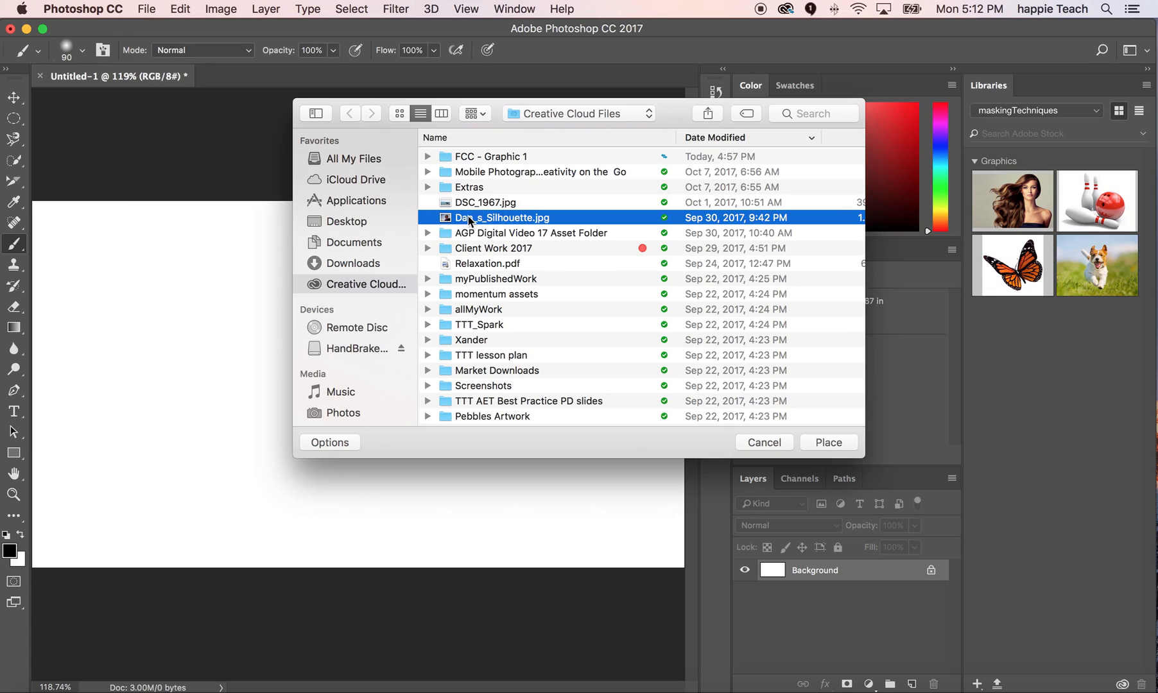
double_click(467, 216)
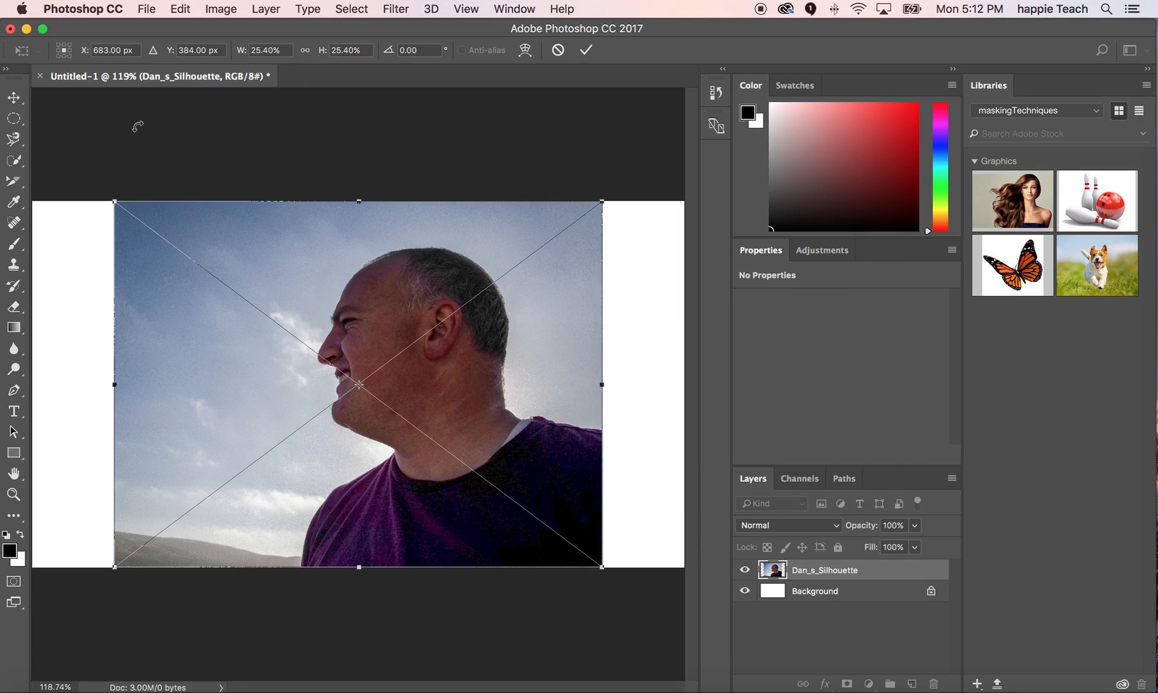
key("Return")
key("b")
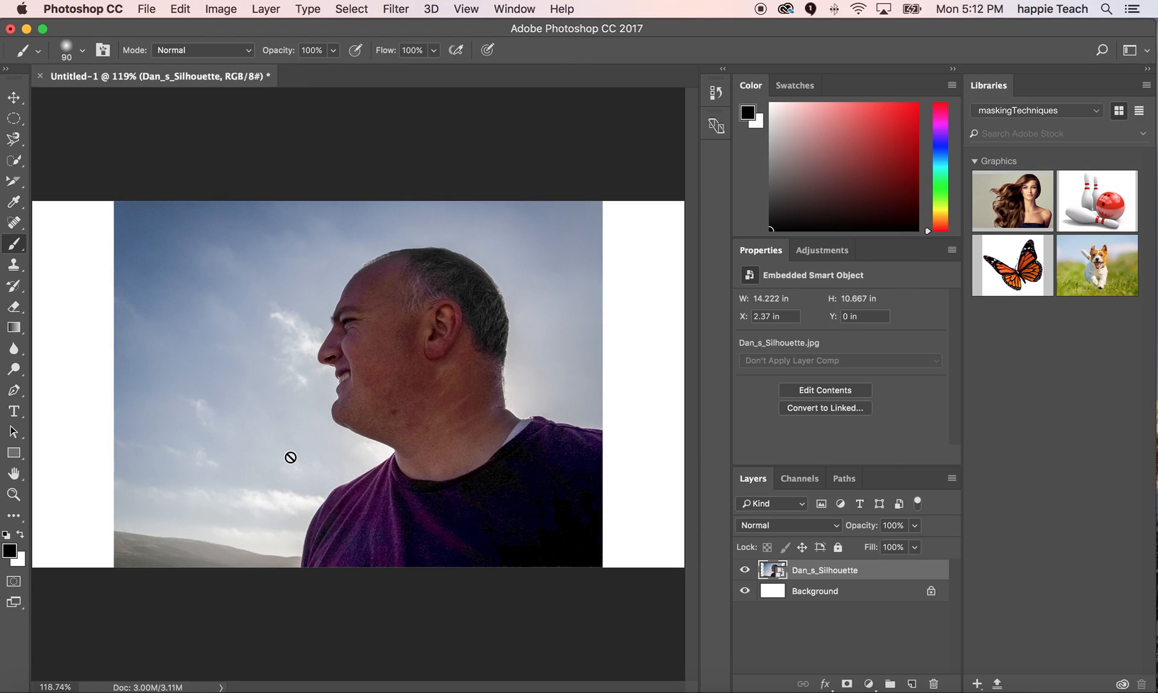
Step: In Quick Mask mode, paint black over the sky around the man, enlarging the brush to 300, and convert the mask to a selection
left_click(13, 99)
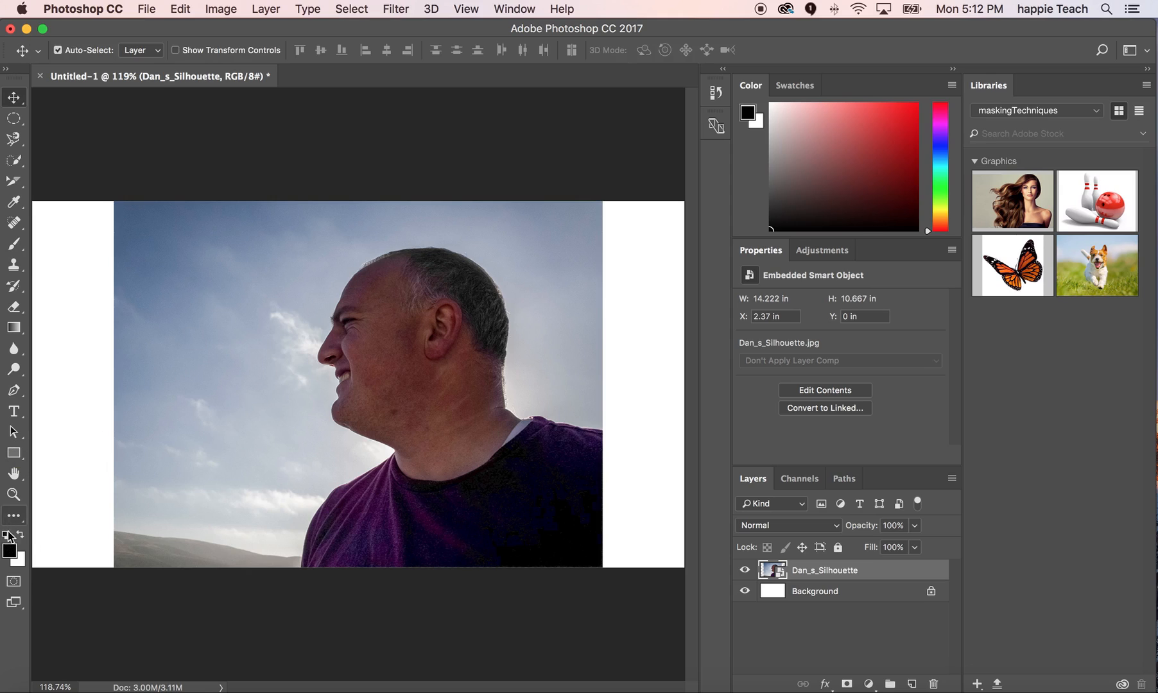
left_click(10, 583)
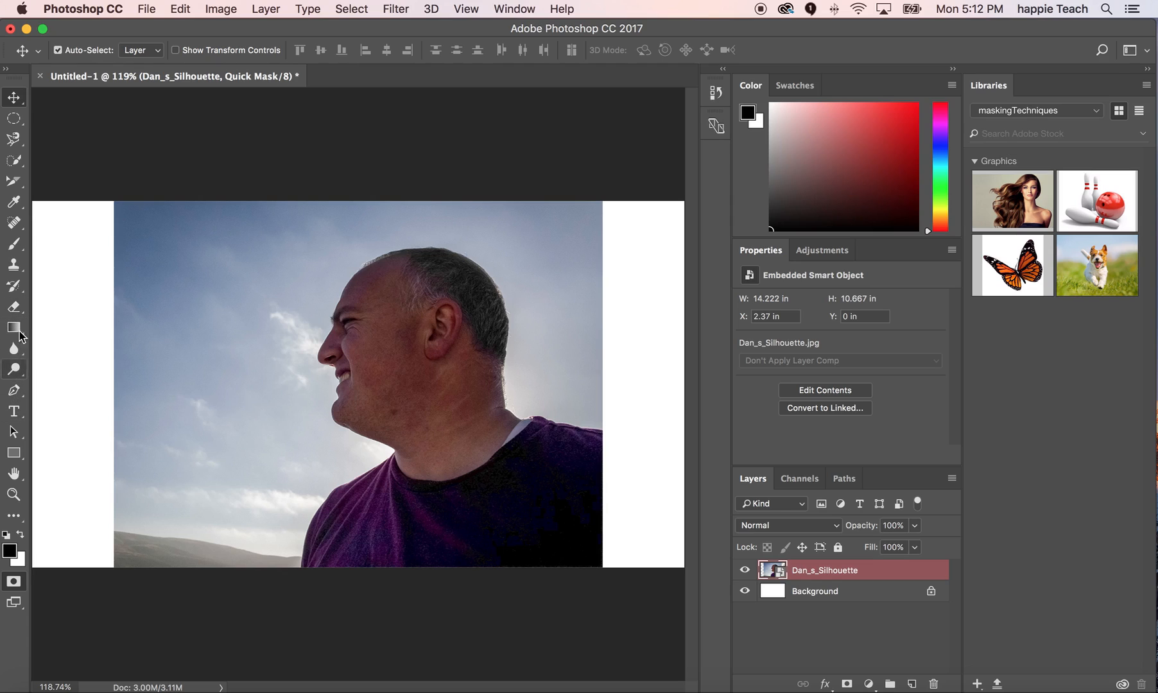
left_click(15, 243)
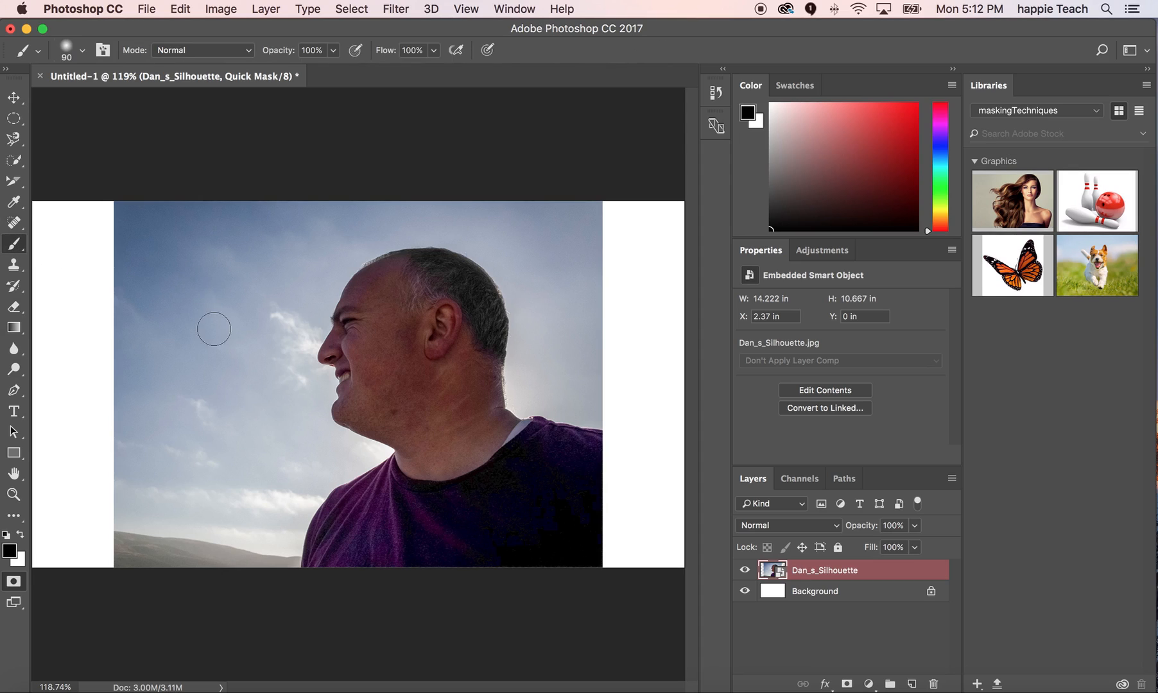
mouse_move(307, 241)
left_mouse_down()
mouse_move(286, 272)
mouse_move(276, 421)
left_mouse_up()
mouse_move(276, 299)
left_mouse_down()
mouse_move(264, 244)
mouse_move(257, 440)
mouse_move(244, 220)
mouse_move(220, 466)
mouse_move(204, 236)
mouse_move(211, 243)
mouse_move(193, 307)
mouse_move(139, 256)
mouse_move(145, 530)
mouse_move(169, 526)
mouse_move(194, 374)
mouse_move(240, 215)
mouse_move(286, 191)
mouse_move(390, 149)
mouse_move(469, 151)
mouse_move(551, 184)
mouse_move(593, 230)
mouse_move(598, 340)
mouse_move(595, 351)
mouse_move(557, 229)
mouse_move(535, 200)
mouse_move(440, 187)
mouse_move(348, 194)
mouse_move(285, 225)
mouse_move(238, 354)
mouse_move(233, 449)
mouse_move(160, 573)
mouse_move(247, 274)
left_mouse_up()
key("bracketright")
key("bracketright")
key("bracketright")
key("bracketright")
key("bracketright")
key("bracketright")
key("bracketright")
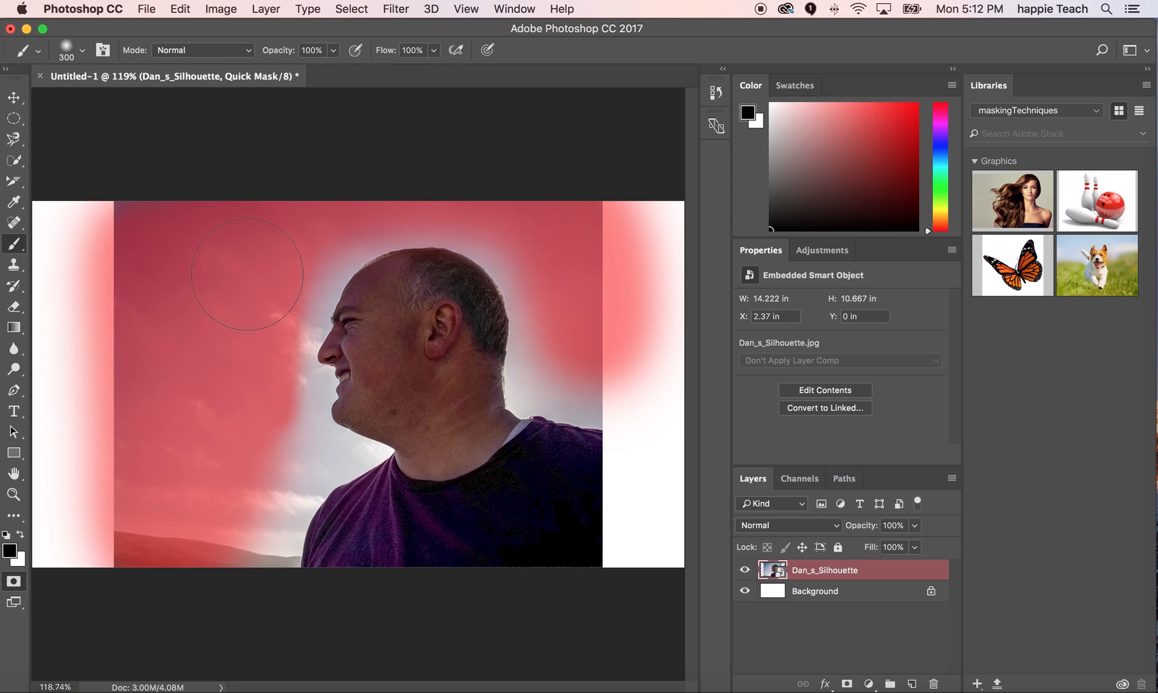
key("q")
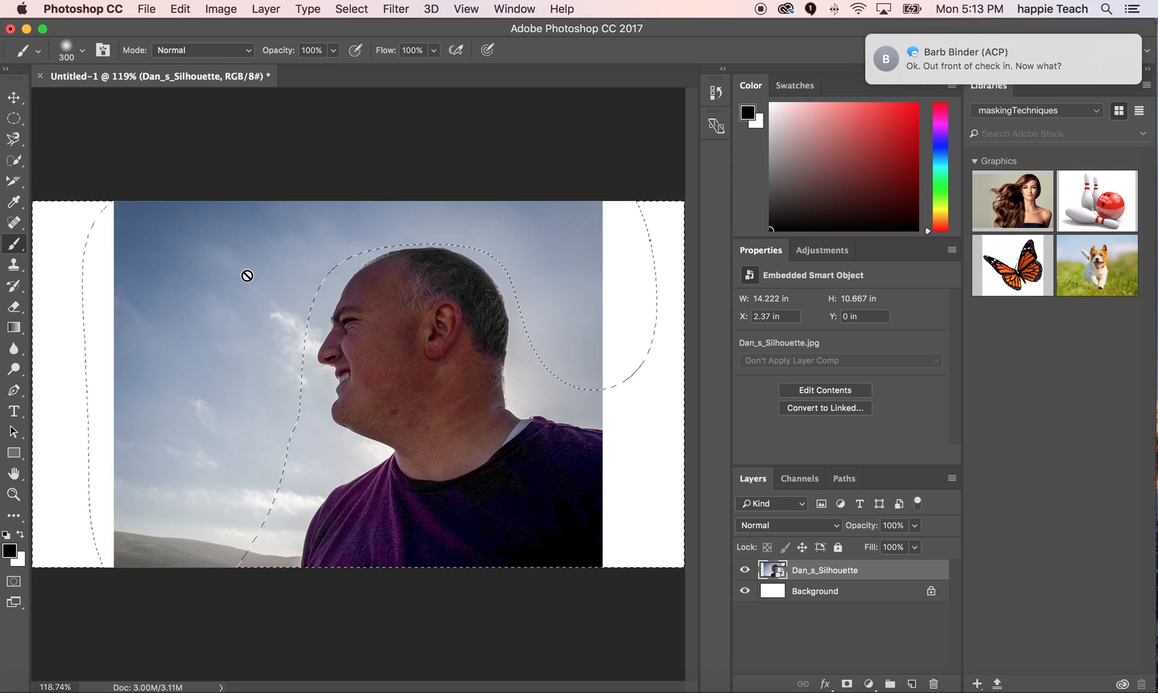
Step: Refine the selection in Quick Mask mode by painting closer to the man's chest, head and neck, and return to the selection
mouse_move(878, 66)
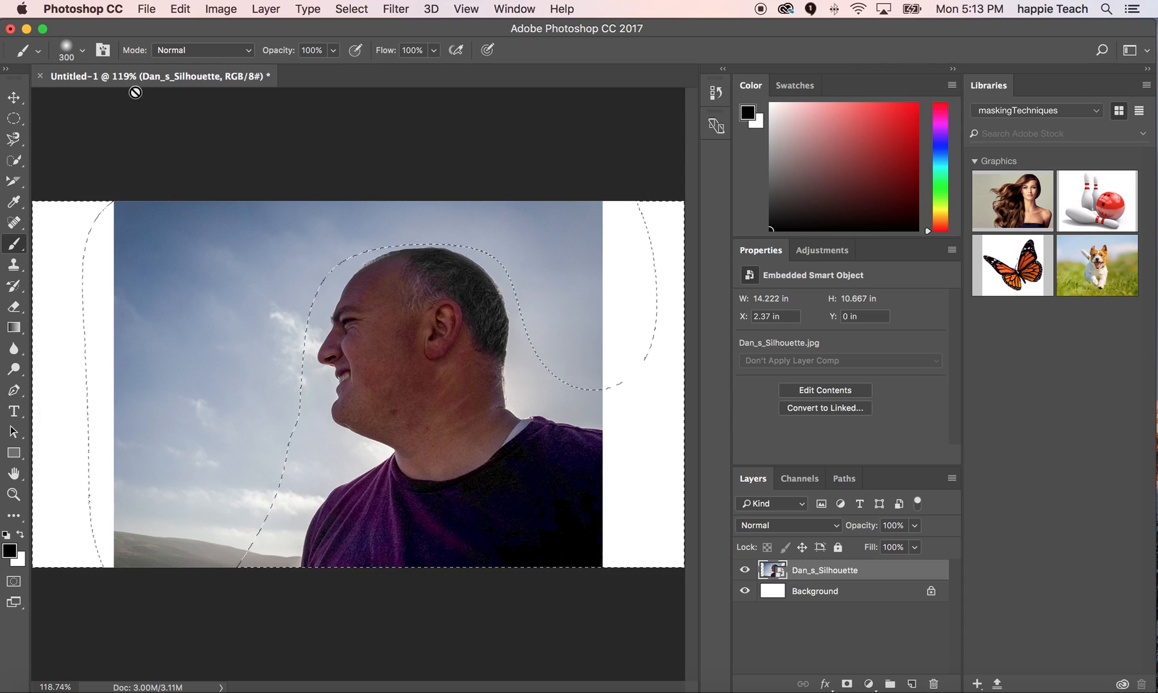
key("q")
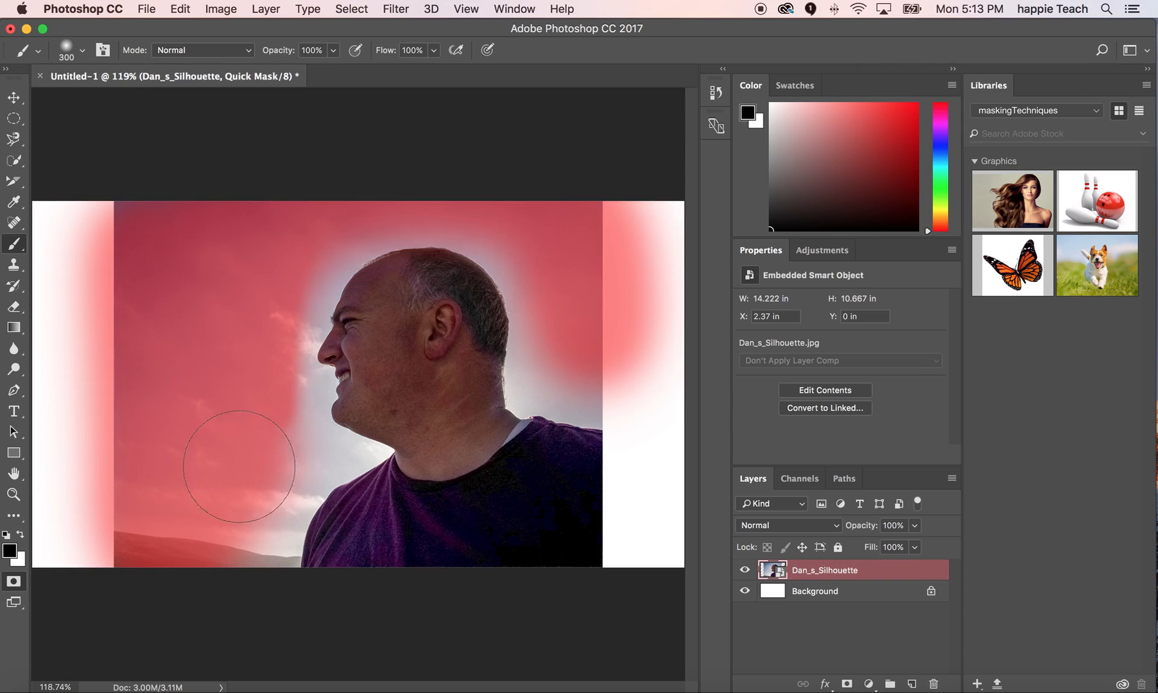
key("q")
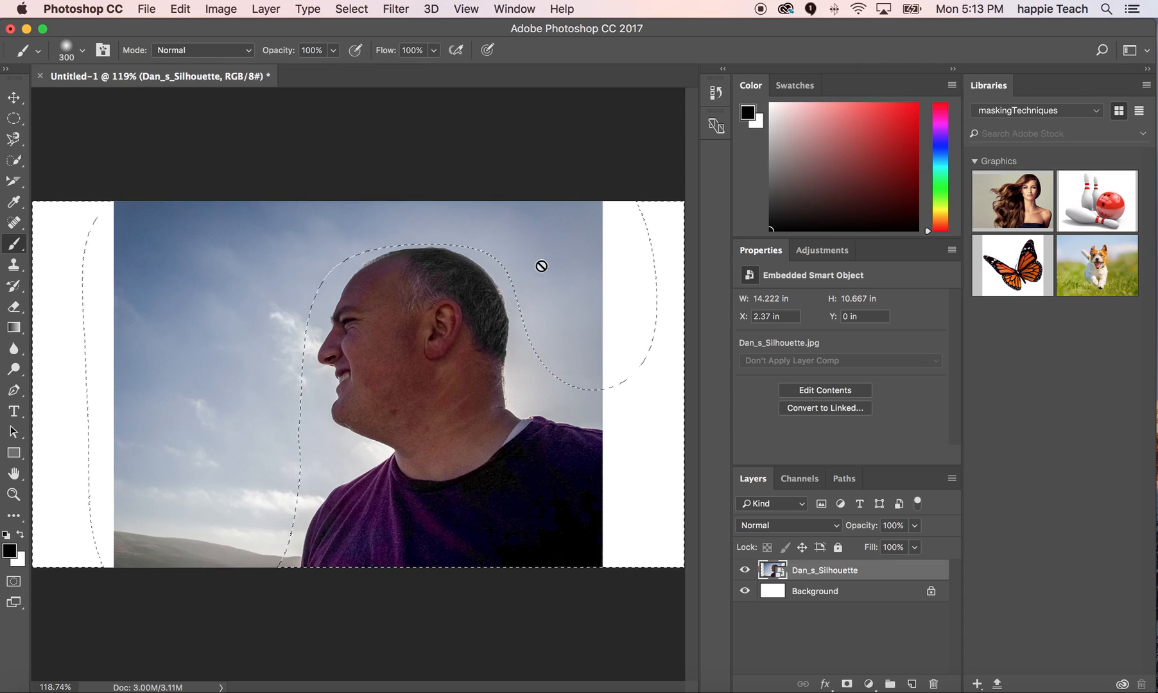
key("q")
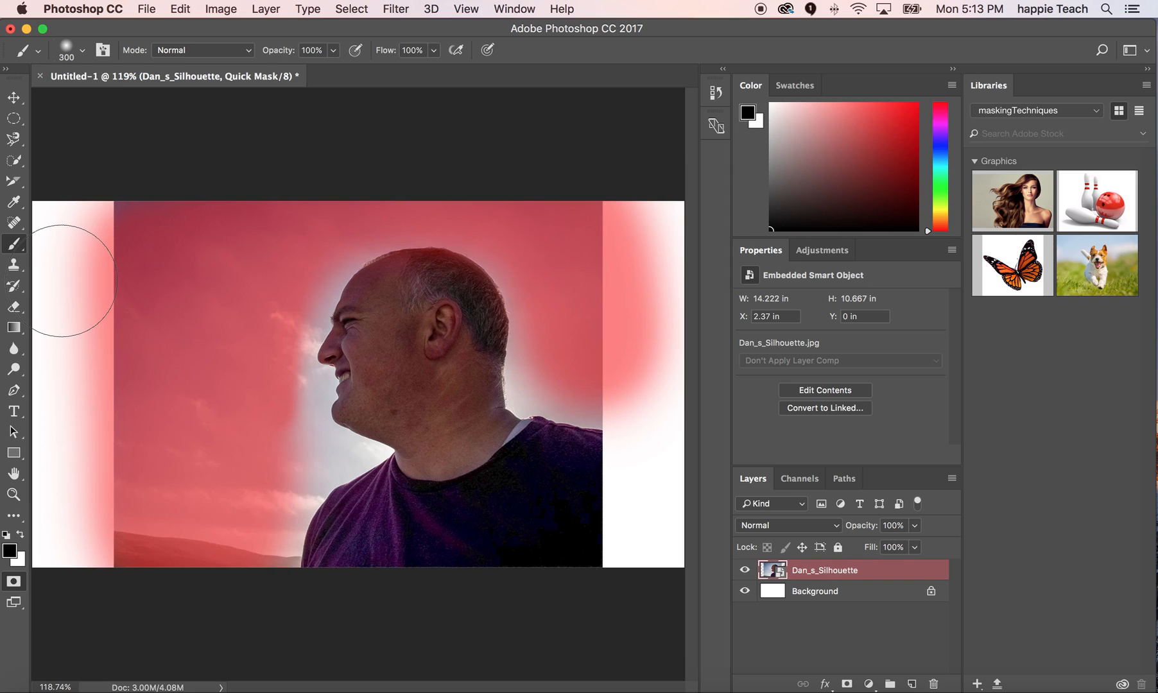
key("q")
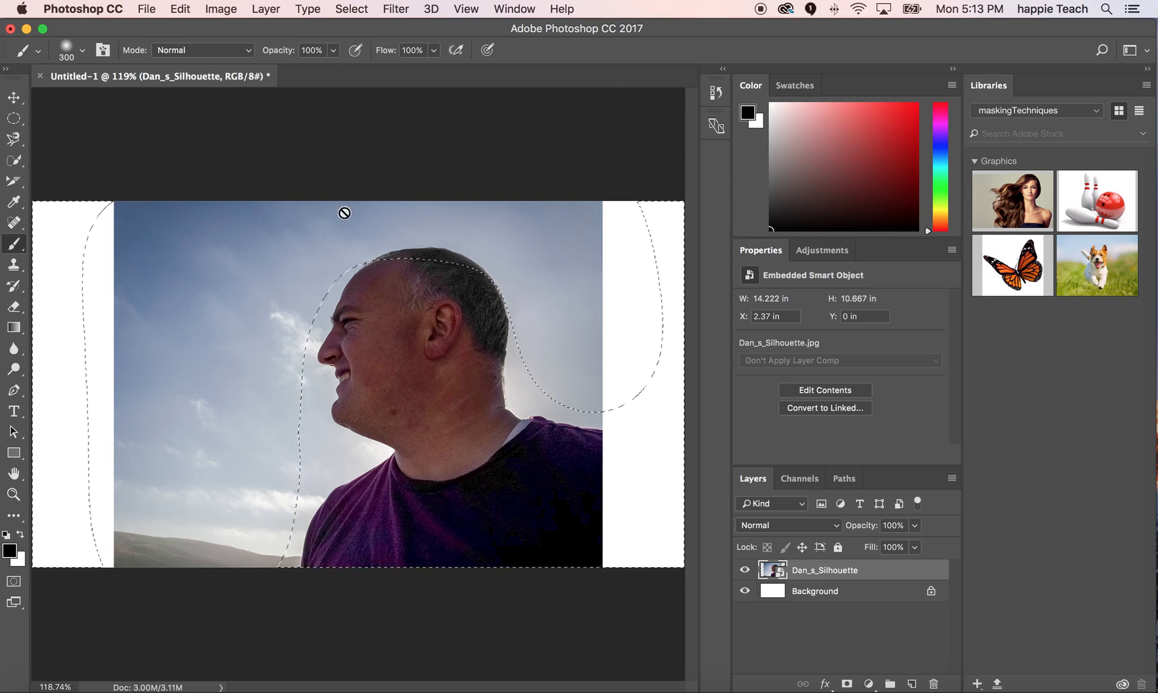
right_click(667, 691)
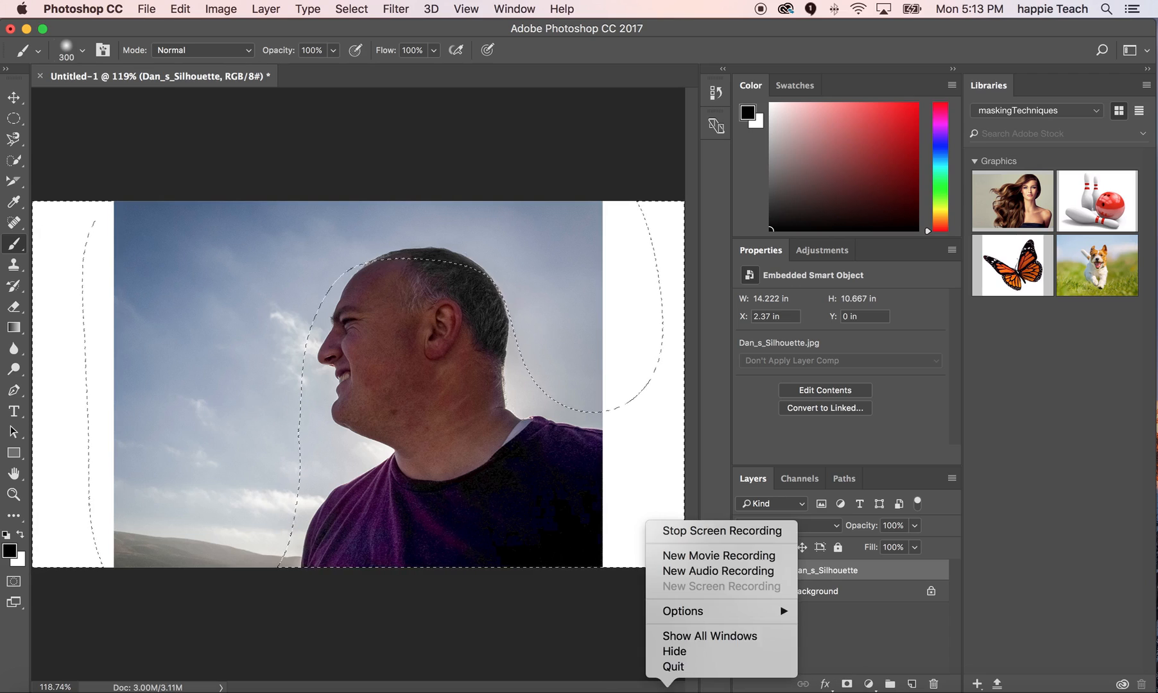